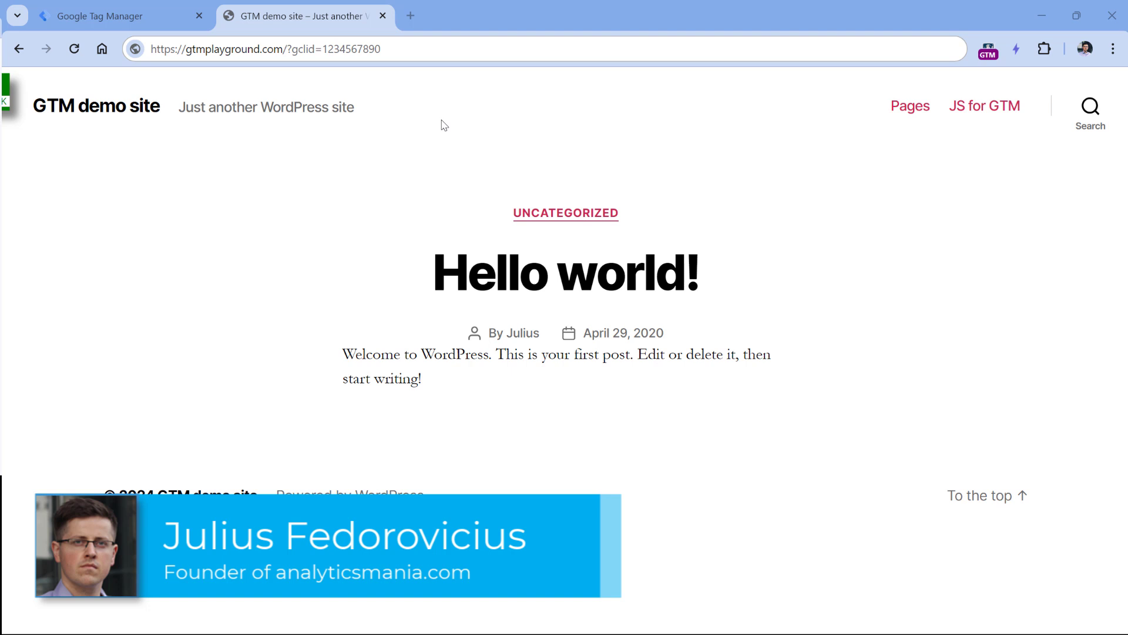
{"action": "left_click_drag", "start_coordinate": [291, 50], "coordinate": [313, 49]}
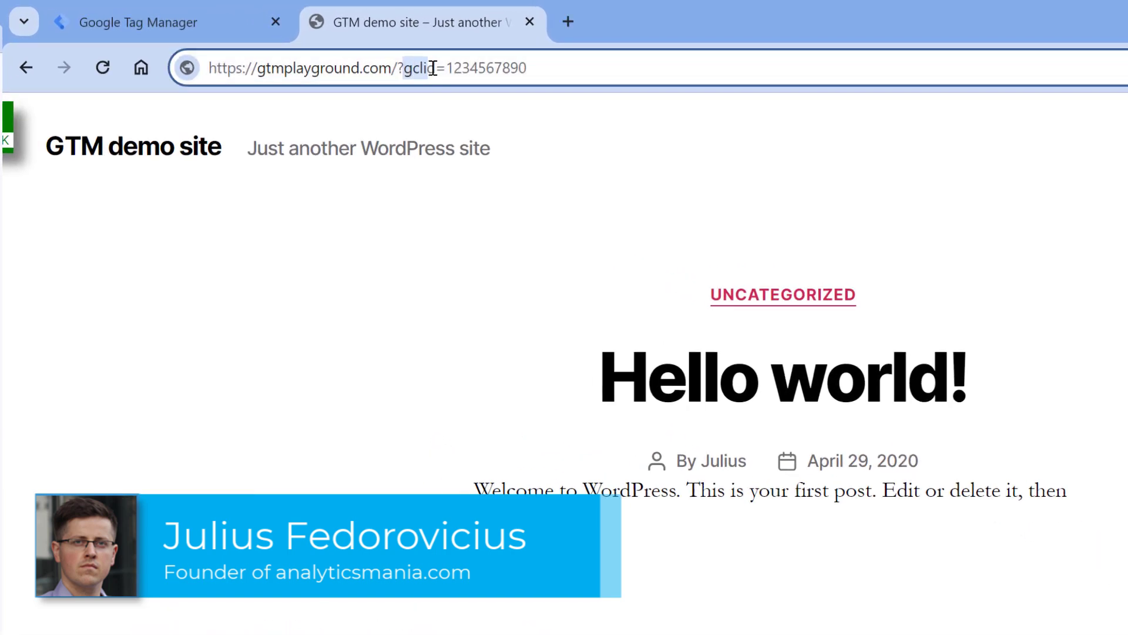
{"action": "left_click_drag", "start_coordinate": [433, 68], "coordinate": [437, 70]}
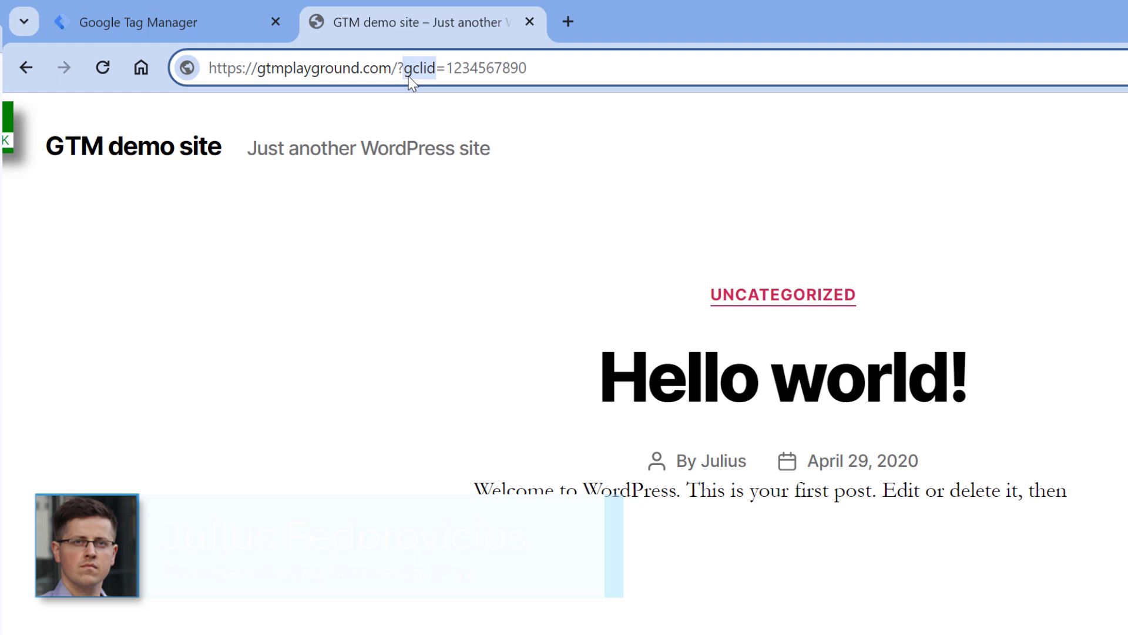
{"action": "left_click", "coordinate": [503, 70]}
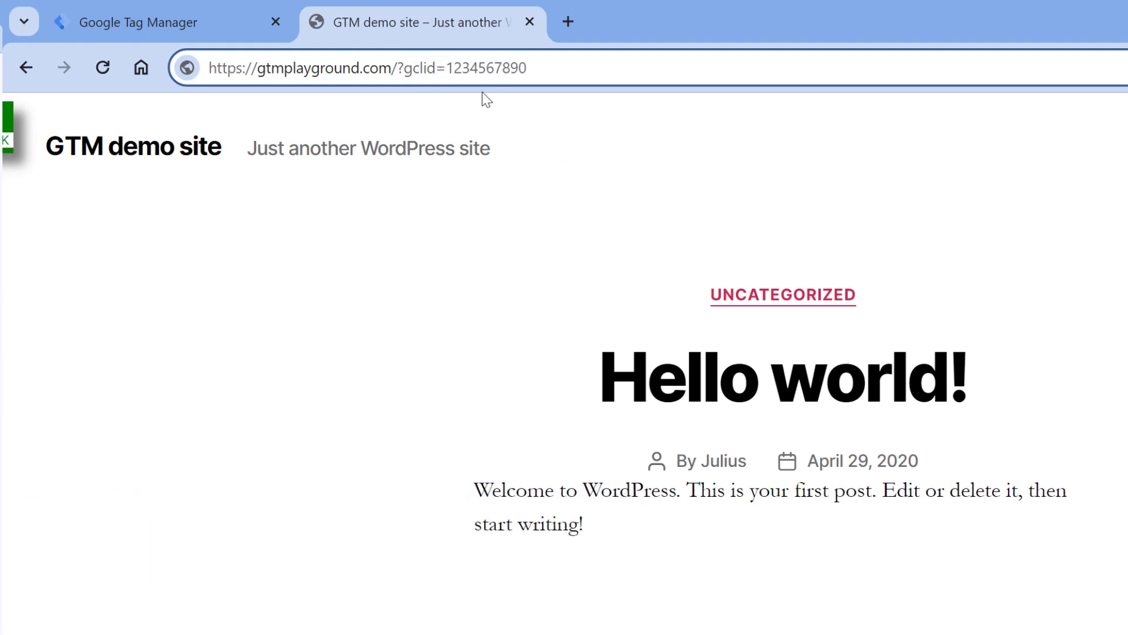
{"action": "mouse_move", "coordinate": [447, 68]}
{"action": "left_mouse_down"}
{"action": "mouse_move", "coordinate": [542, 68]}
{"action": "mouse_move", "coordinate": [447, 69]}
{"action": "left_mouse_up"}
{"action": "left_click", "coordinate": [564, 68]}
{"action": "left_click_drag", "start_coordinate": [398, 68], "coordinate": [509, 68]}
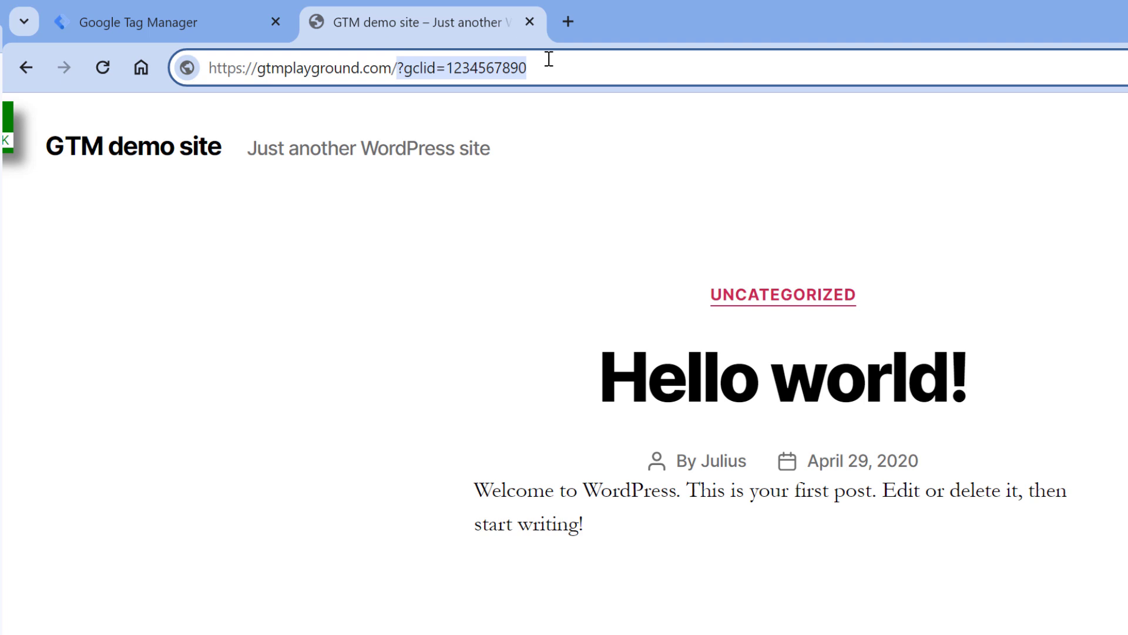
{"action": "double_click", "coordinate": [509, 69]}
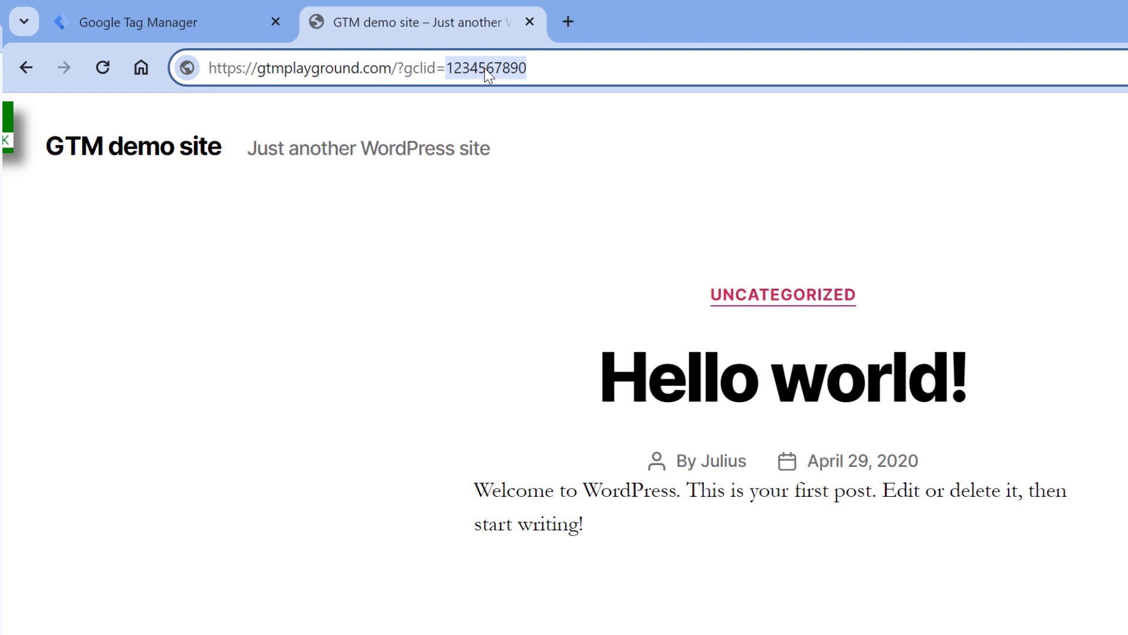
{"action": "left_click", "coordinate": [163, 27]}
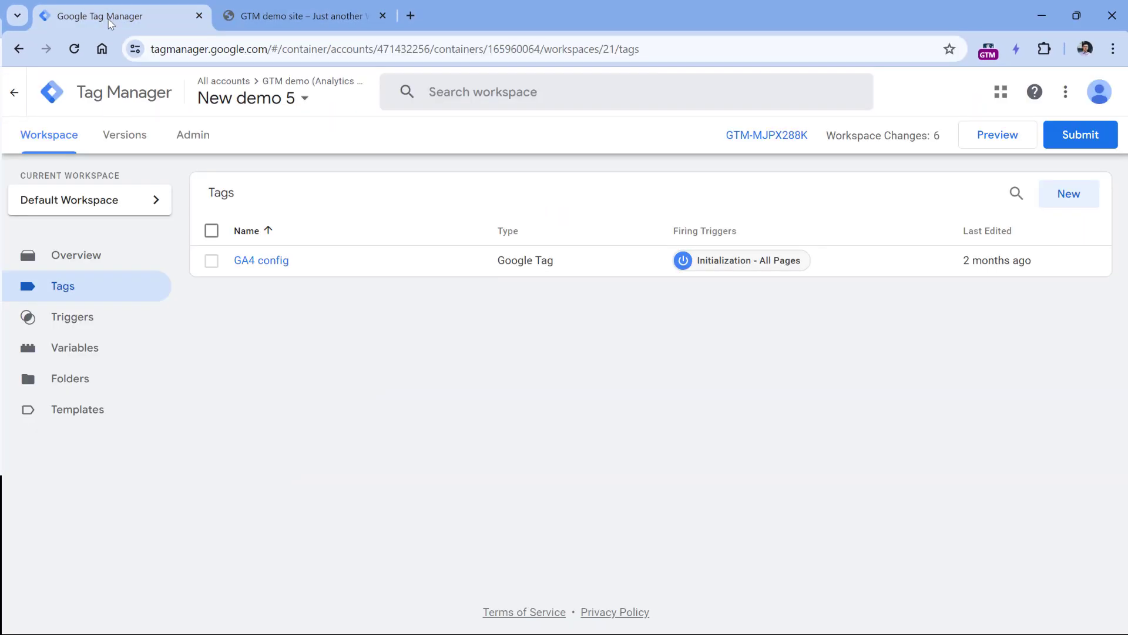
Create a Google Ads Conversion Linker tag firing on All Pages, name it 'Conversion Linker', and save.
{"action": "left_click", "coordinate": [1067, 195]}
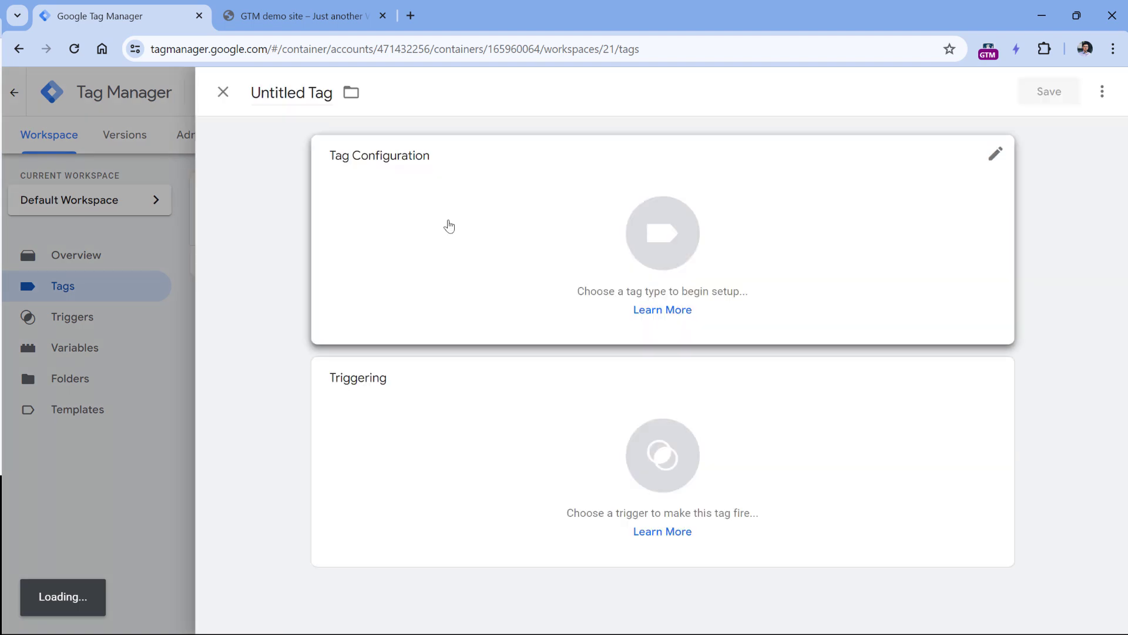
{"action": "left_click", "coordinate": [447, 227]}
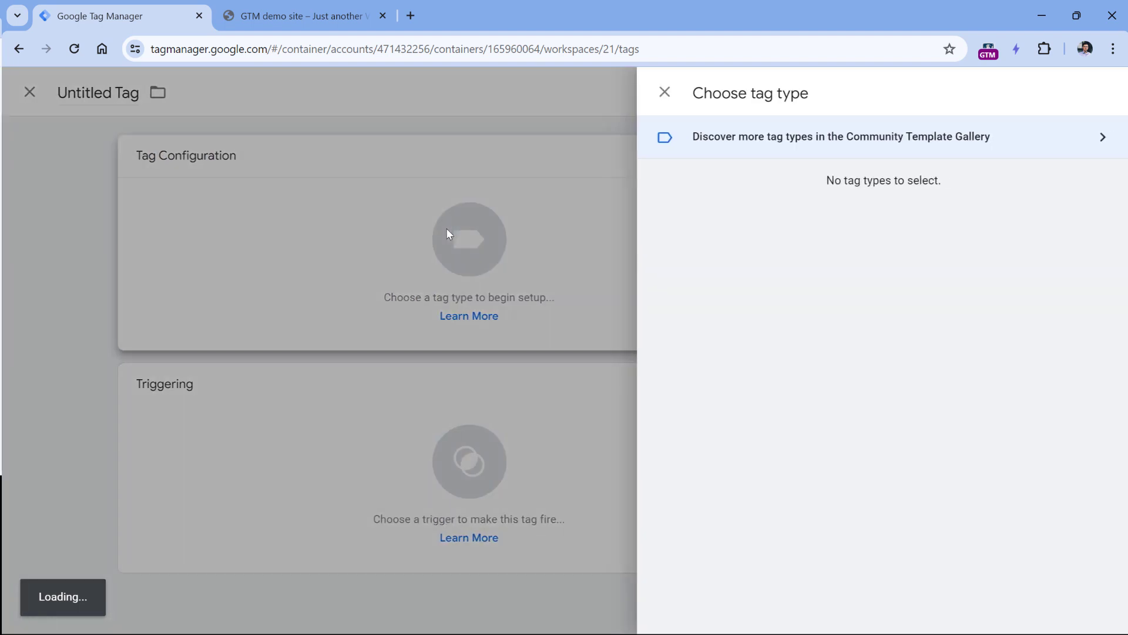
{"action": "left_click", "coordinate": [754, 268]}
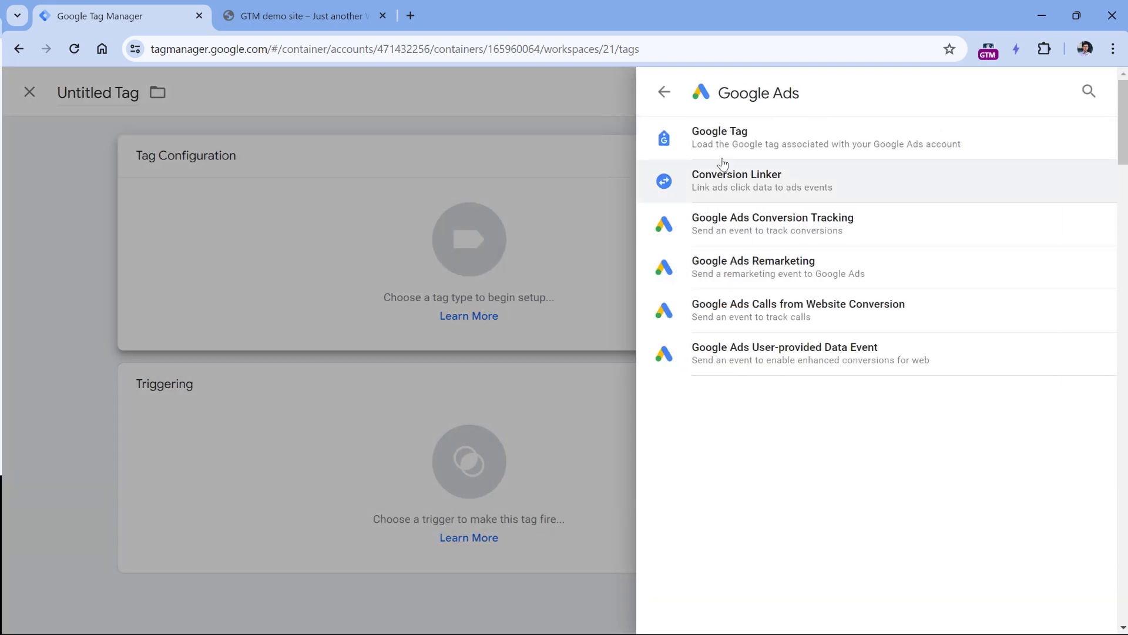
{"action": "left_click", "coordinate": [767, 179]}
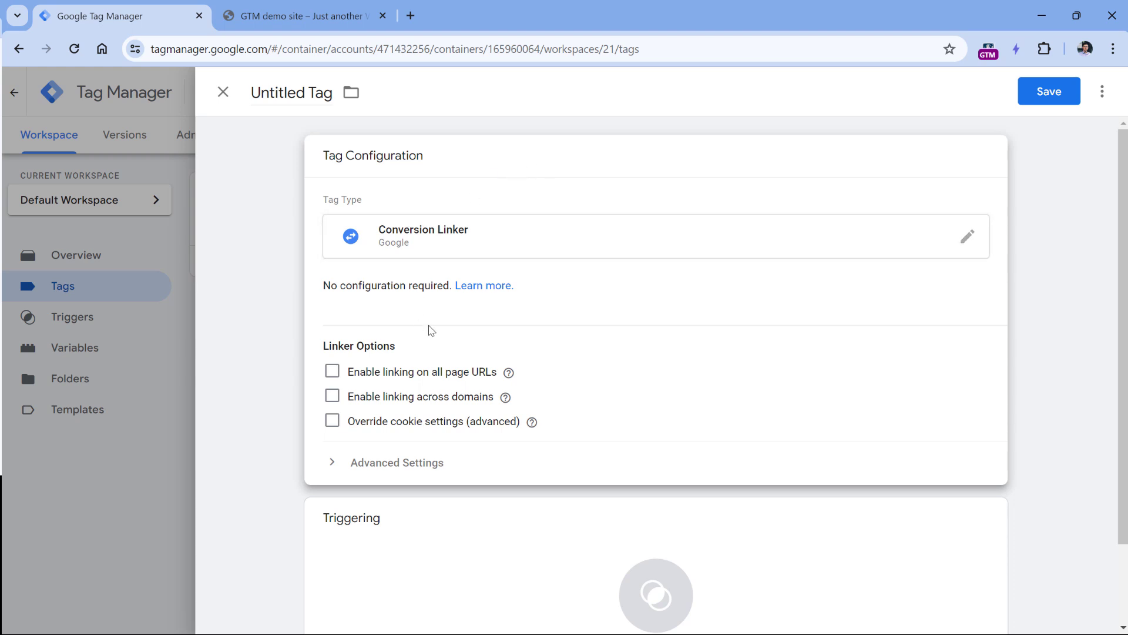
{"action": "scroll", "coordinate": [428, 327], "scroll_direction": "down", "scroll_amount": 2}
{"action": "left_click", "coordinate": [372, 491]}
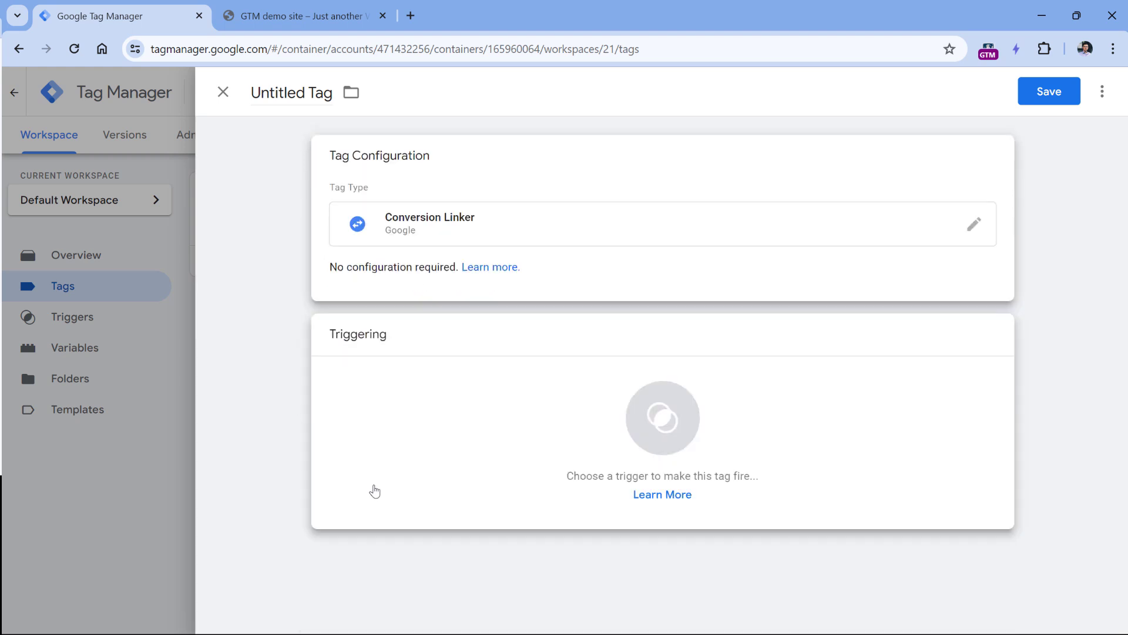
{"action": "left_click", "coordinate": [289, 204]}
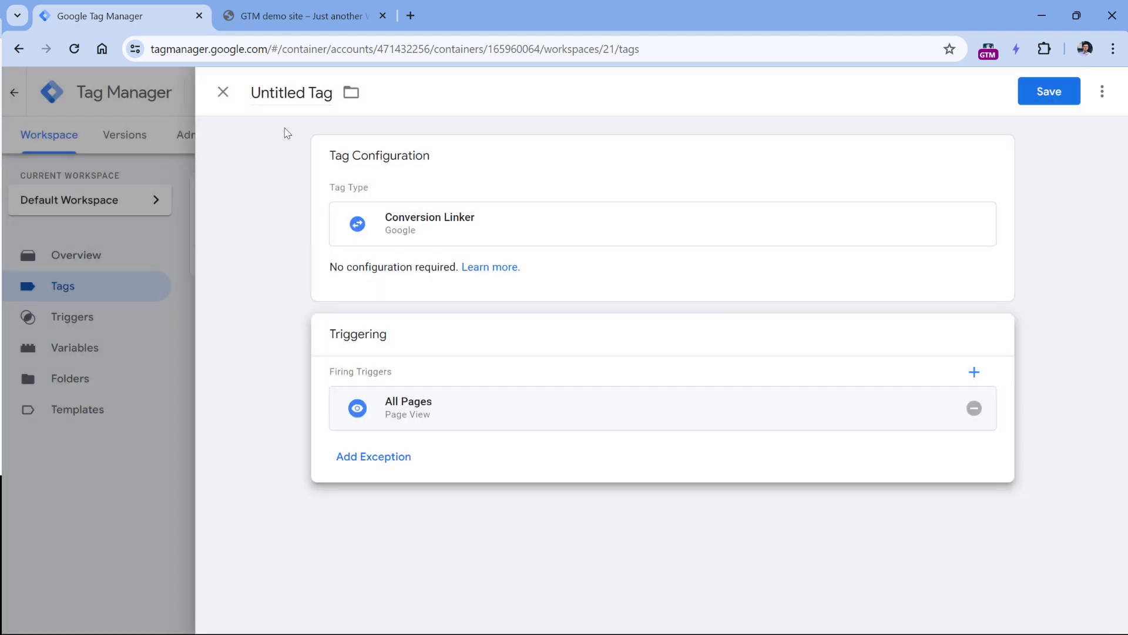
{"action": "left_click", "coordinate": [289, 96]}
{"action": "type", "text": "Conversion Linker"}
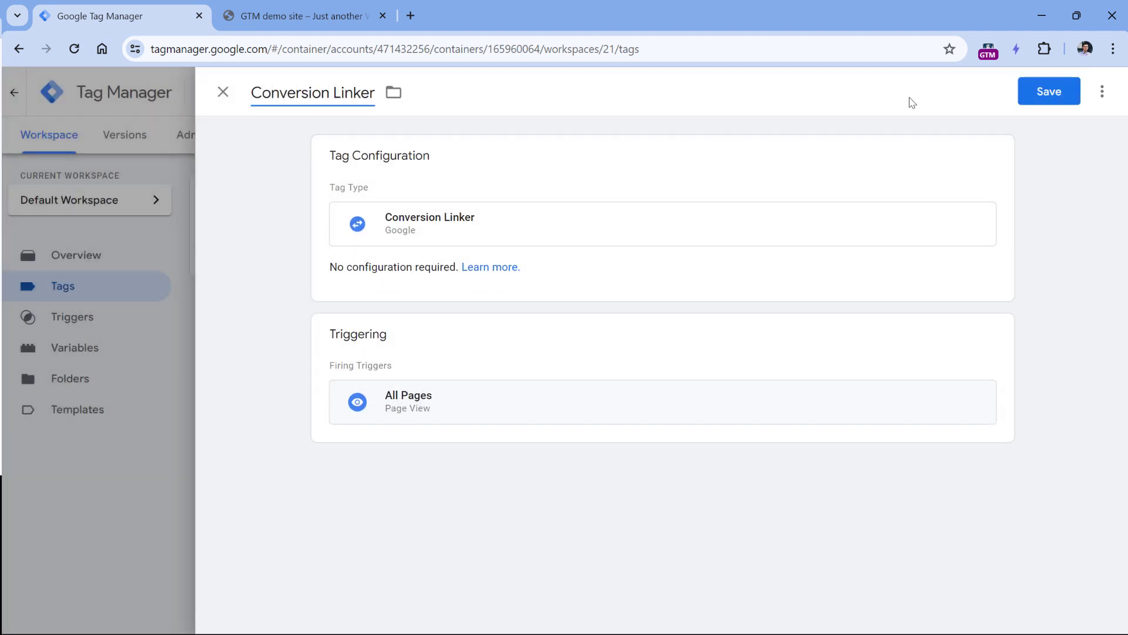
{"action": "left_click", "coordinate": [1049, 92]}
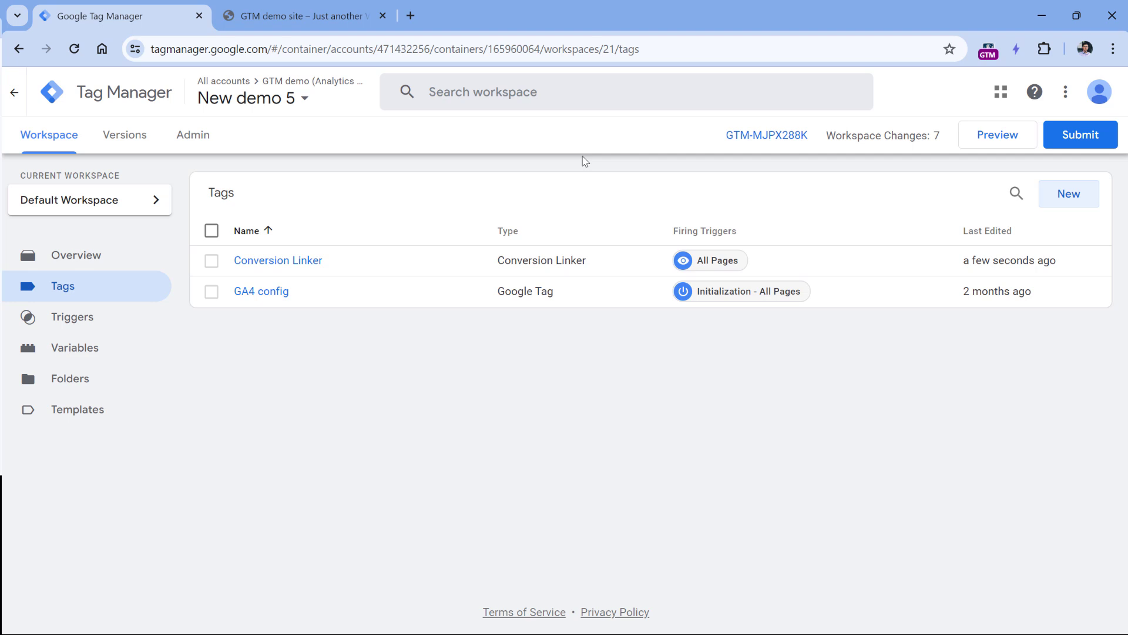
{"action": "left_click", "coordinate": [997, 139]}
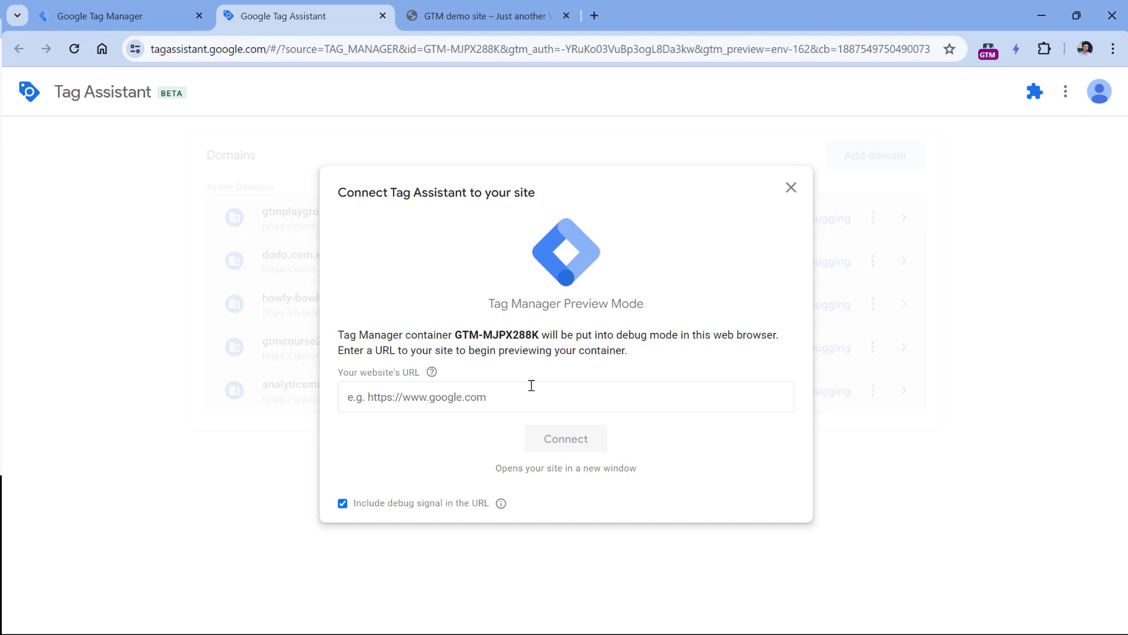
{"action": "left_click", "coordinate": [479, 15]}
{"action": "left_click", "coordinate": [402, 54]}
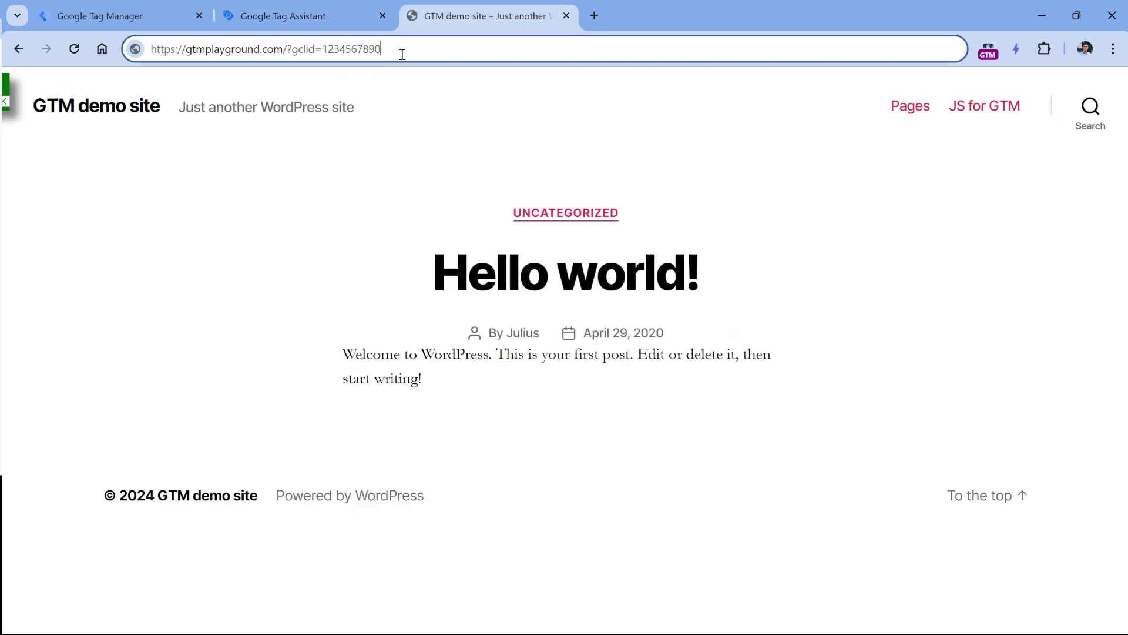
{"action": "key", "text": "ctrl+a"}
{"action": "key", "text": "ctrl+c"}
{"action": "left_click", "coordinate": [311, 16]}
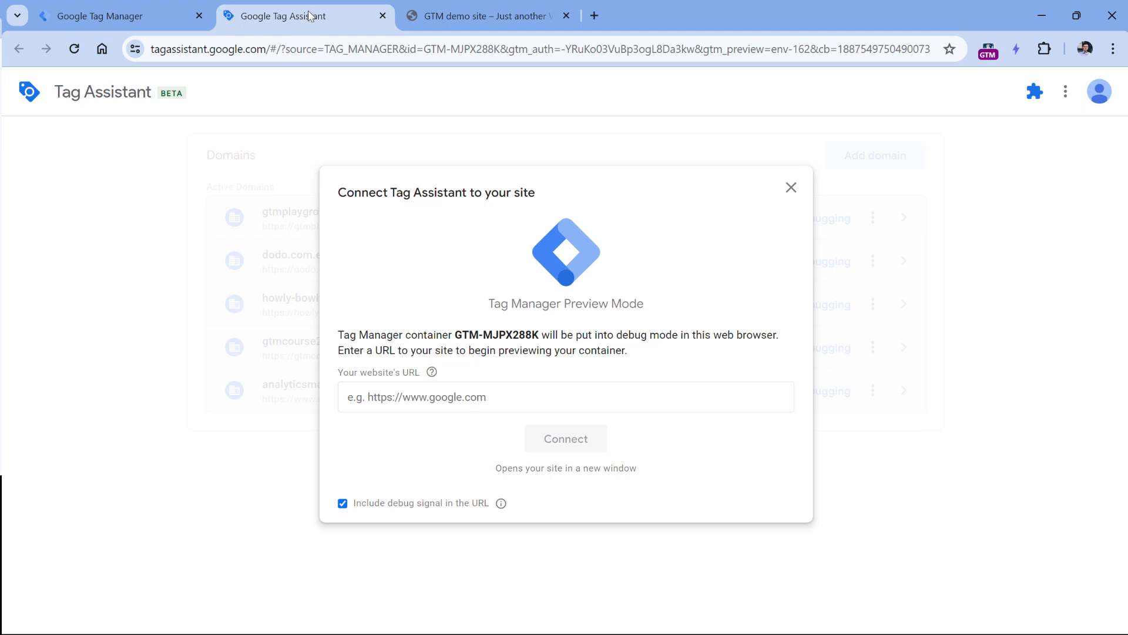
{"action": "left_click", "coordinate": [457, 394]}
{"action": "key", "text": "ctrl+v"}
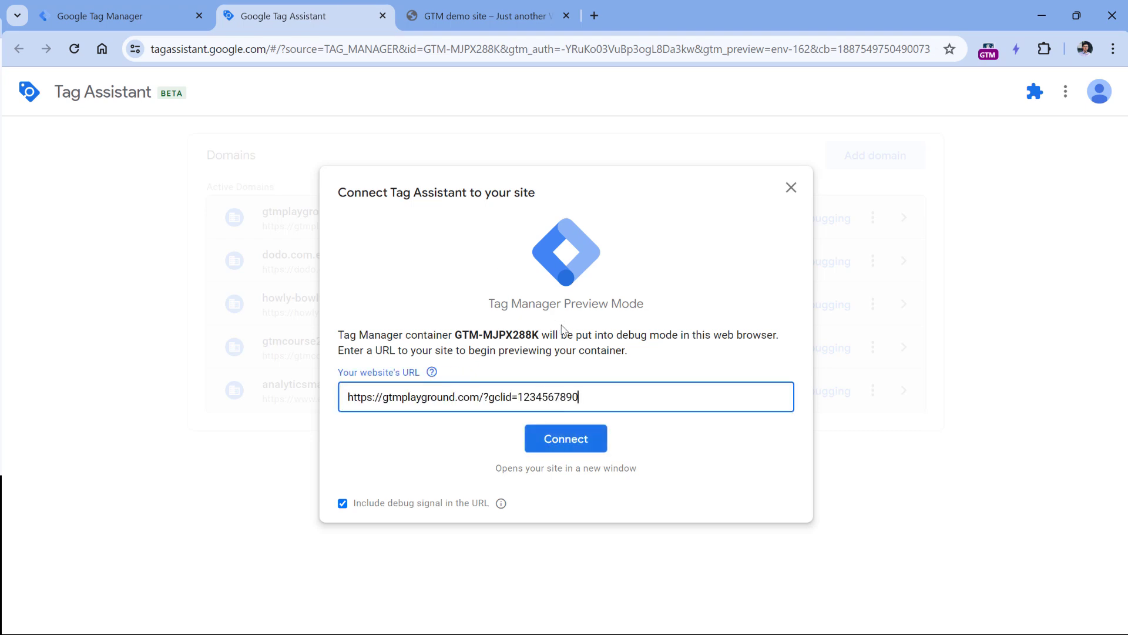
{"action": "left_click", "coordinate": [573, 440]}
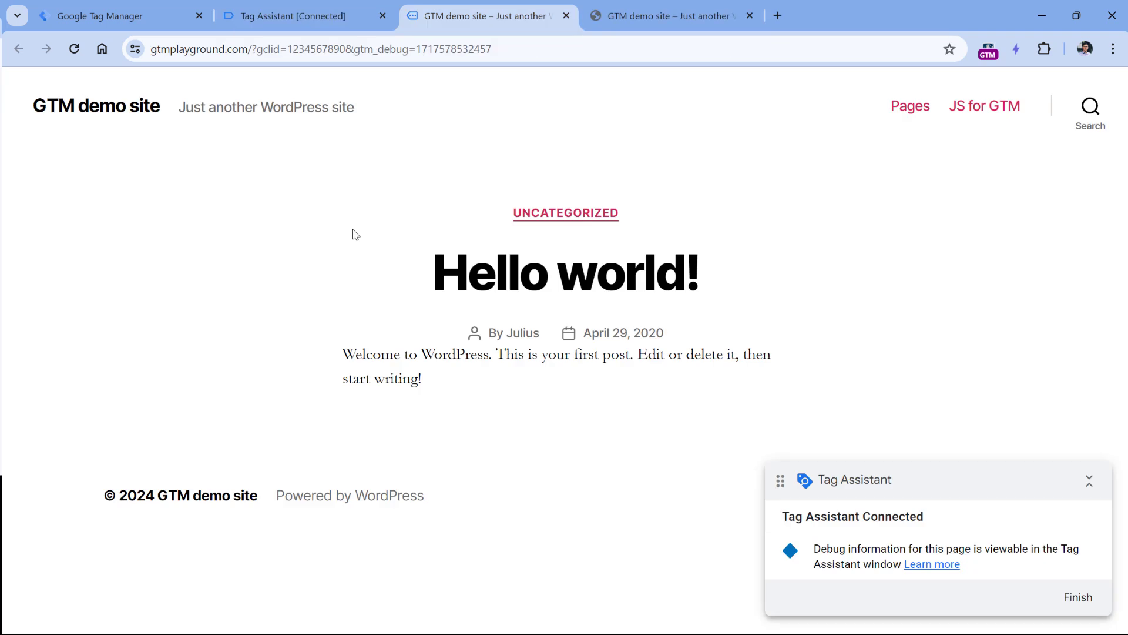
In DevTools Application cookies, compare the _gcl_aw value GCL.1717578535.1234567890 with the address's gclid.
{"action": "key", "text": "F12"}
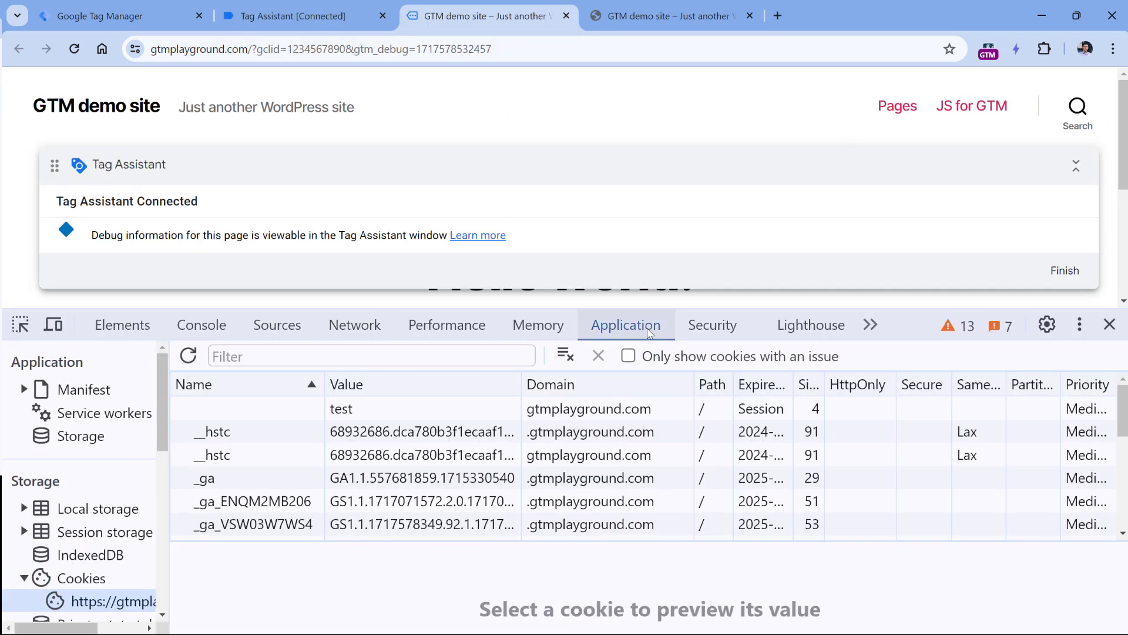
{"action": "left_click", "coordinate": [63, 587]}
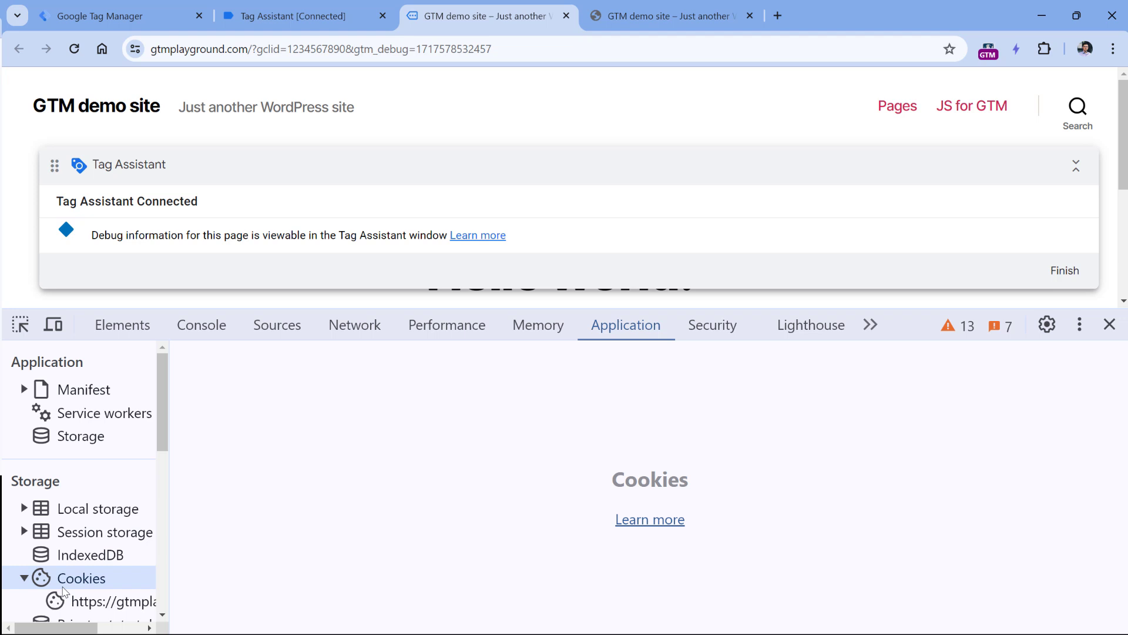
{"action": "left_click", "coordinate": [97, 603]}
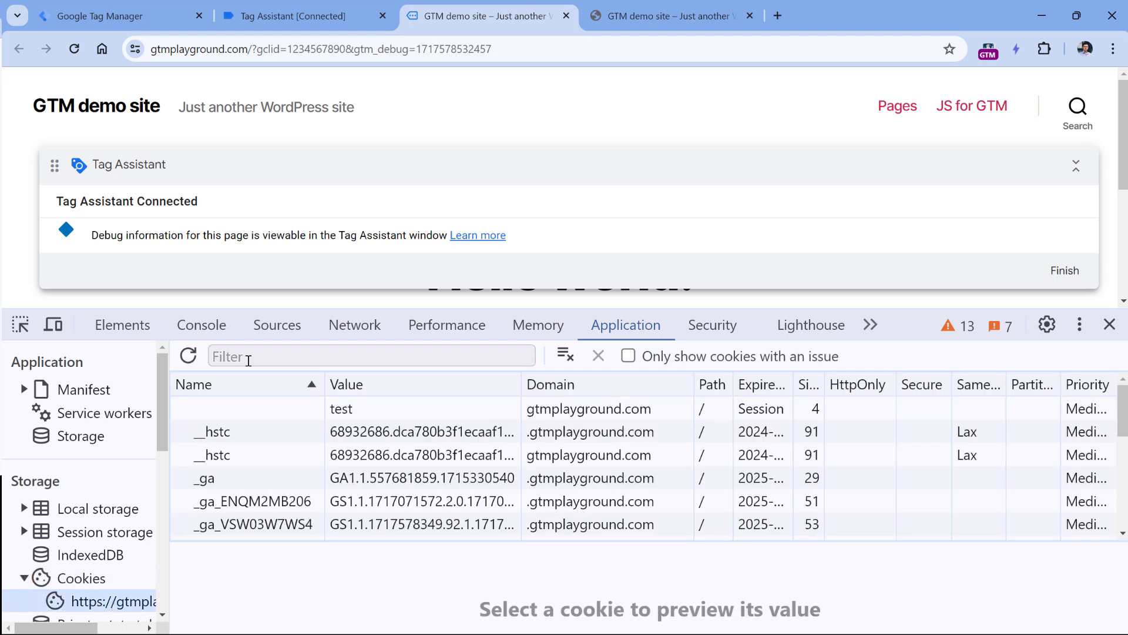
{"action": "scroll", "coordinate": [244, 465], "scroll_direction": "down", "scroll_amount": 2}
{"action": "left_click", "coordinate": [243, 497]}
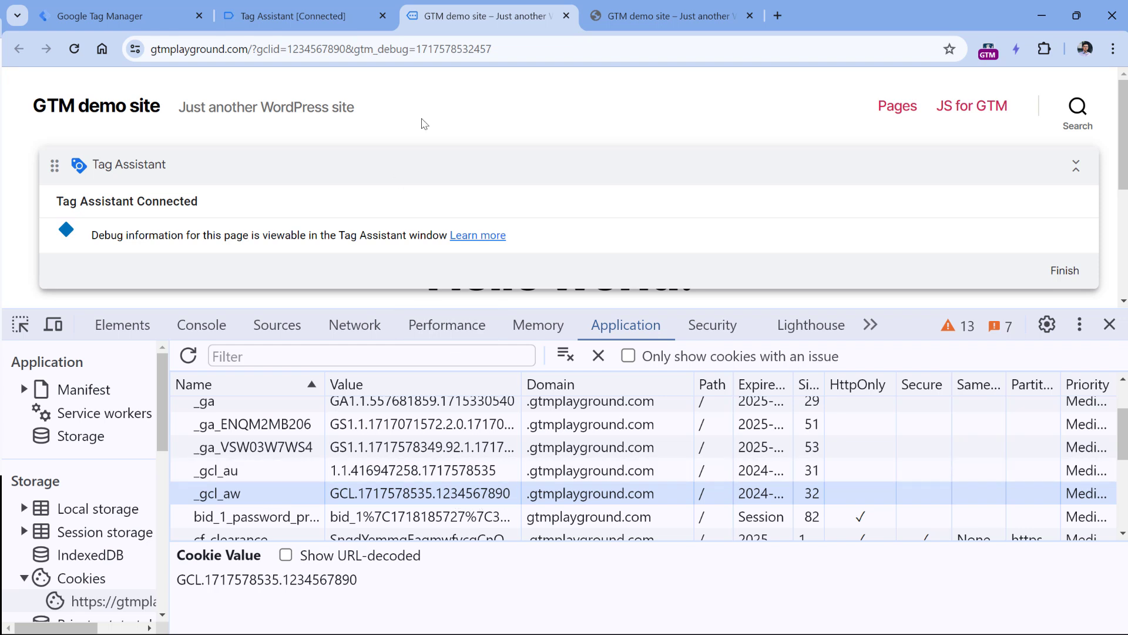
{"action": "left_click_drag", "start_coordinate": [381, 49], "coordinate": [323, 49]}
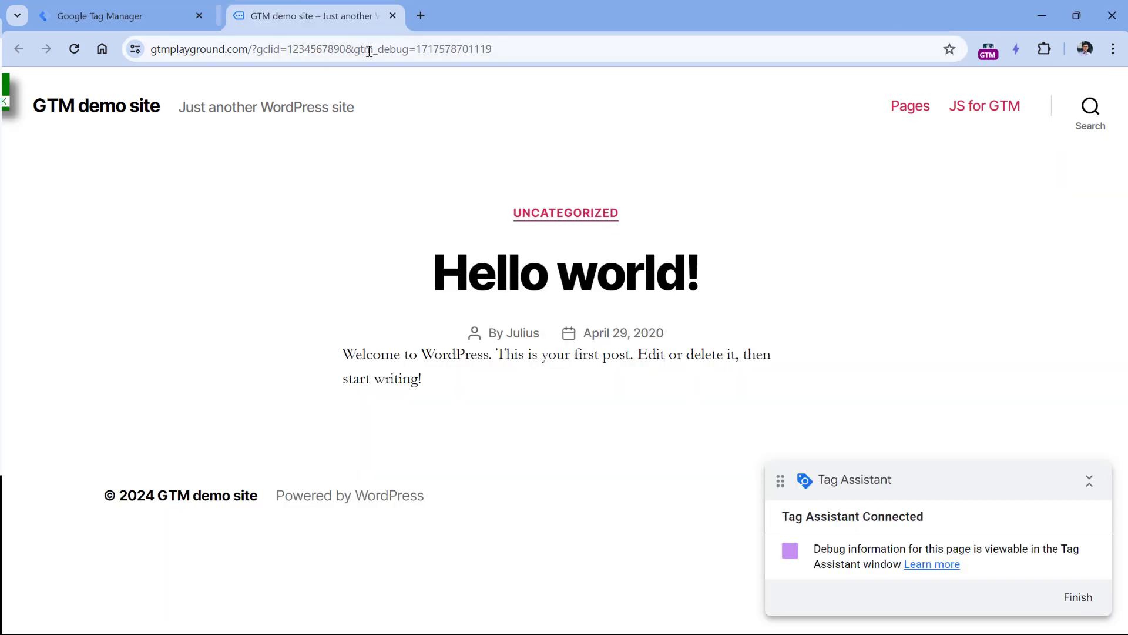
Close the demo tab and reconnect the preview with the URL's gclid changed to abc123.
{"action": "key", "text": "ctrl+w"}
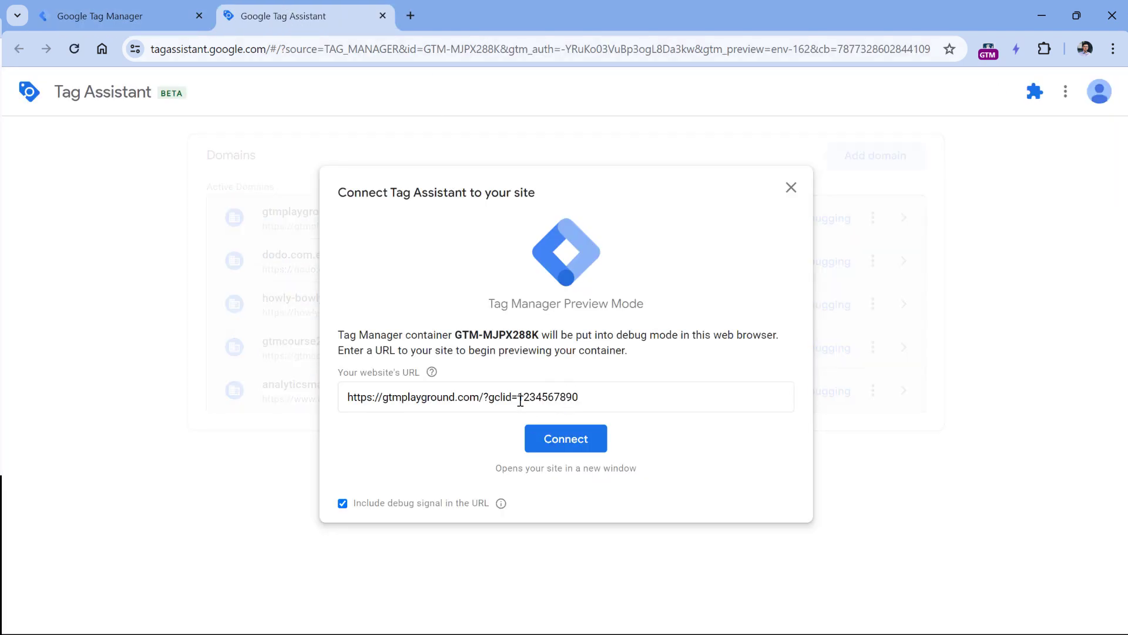
{"action": "left_click_drag", "start_coordinate": [520, 400], "coordinate": [615, 391]}
{"action": "type", "text": "abc123"}
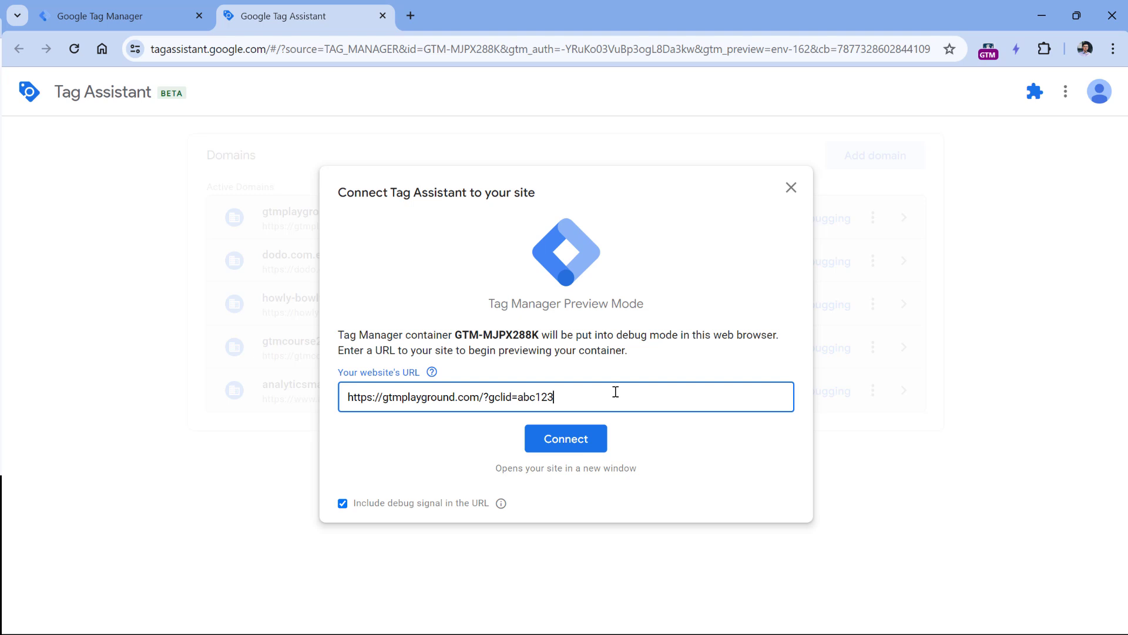
{"action": "left_click", "coordinate": [588, 438]}
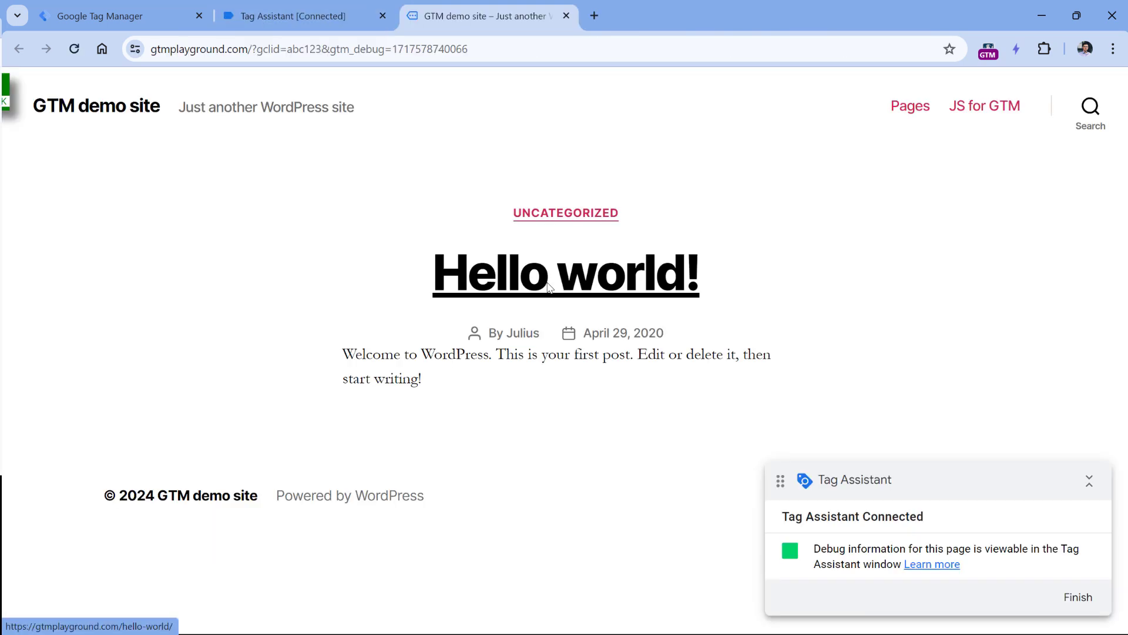
Filter DevTools cookies by 'aw' to confirm _gcl_aw holds GCL.1717578742.abc123, then return to Tag Assistant.
{"action": "key", "text": "F12"}
{"action": "left_click", "coordinate": [305, 355]}
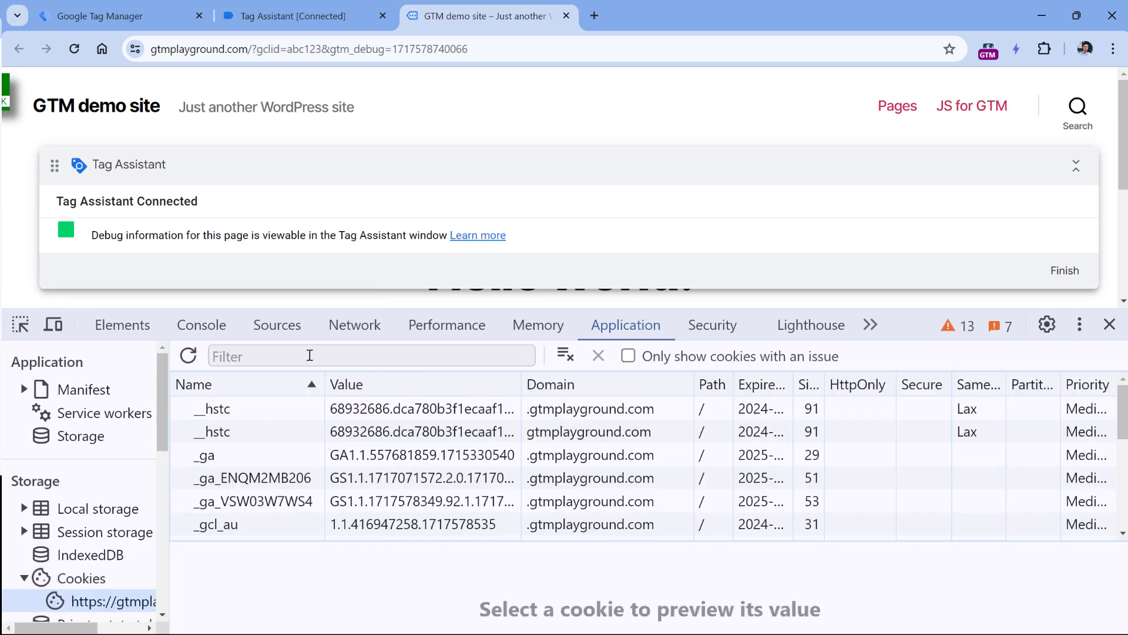
{"action": "type", "text": "aw"}
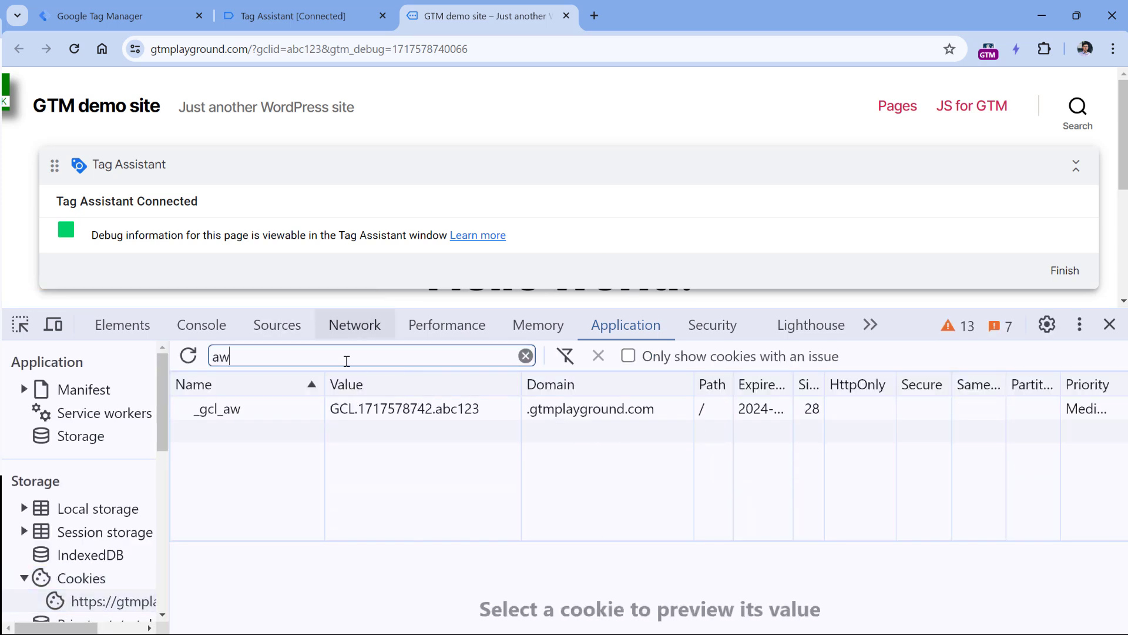
{"action": "left_click", "coordinate": [360, 409]}
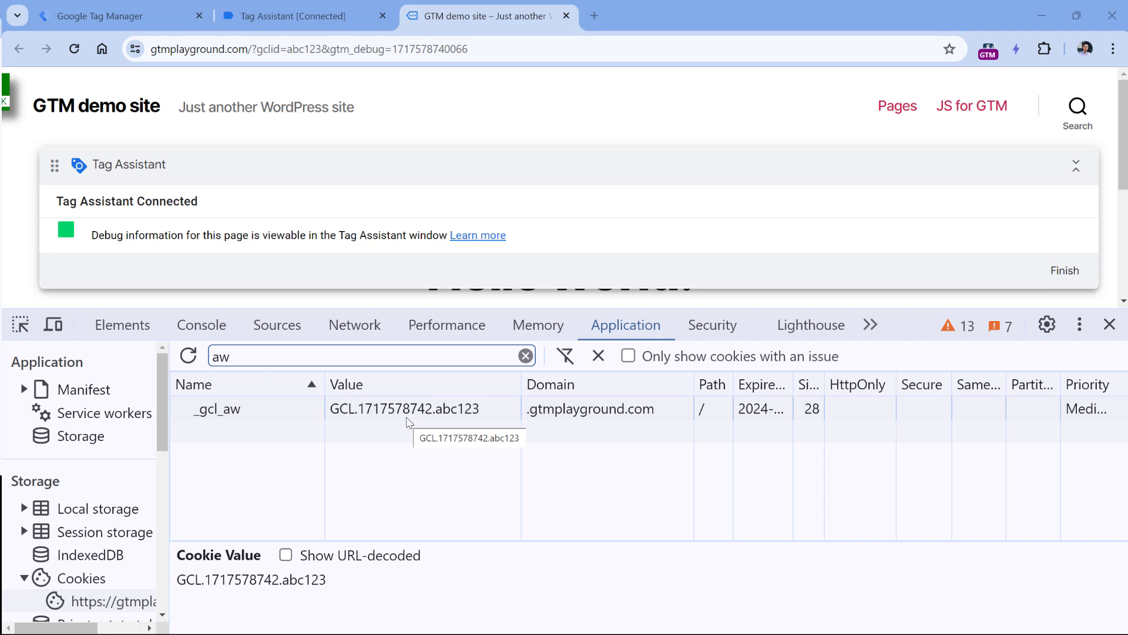
{"action": "key", "text": "ctrl+shift+Tab"}
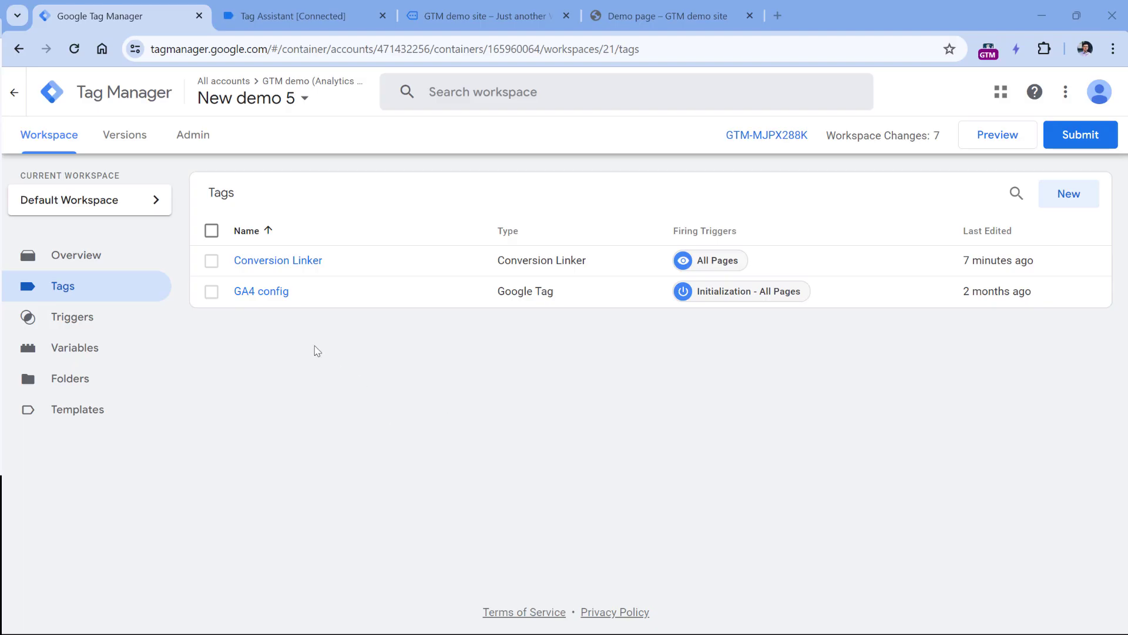
Open the Conversion Linker tag's configuration to reveal its Linker Options.
{"action": "left_click", "coordinate": [274, 263]}
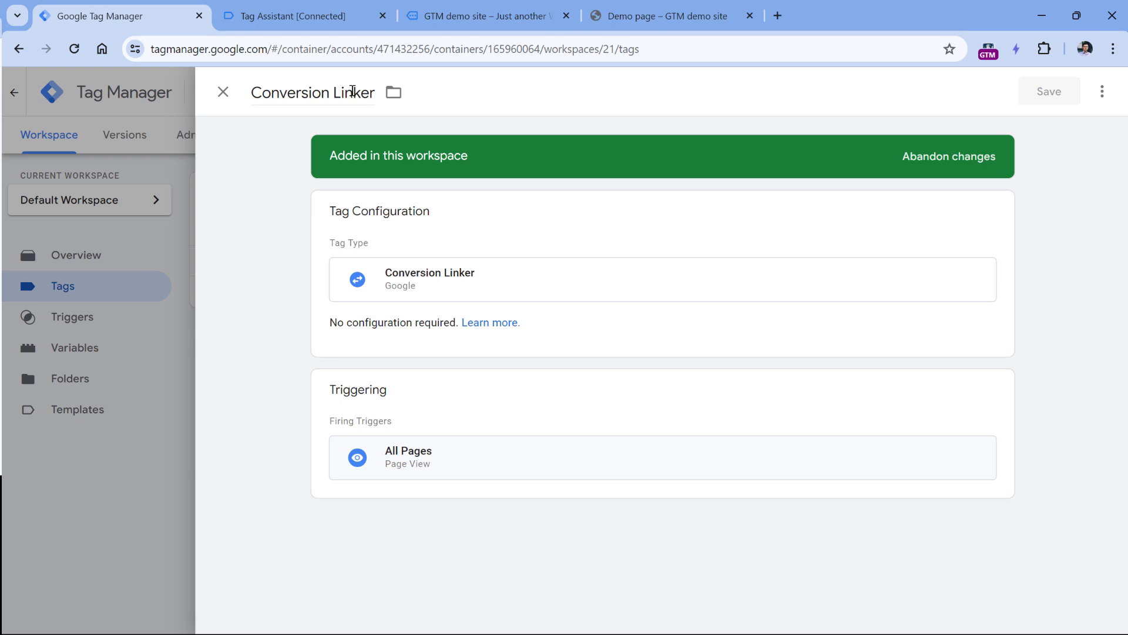
{"action": "left_click", "coordinate": [546, 198]}
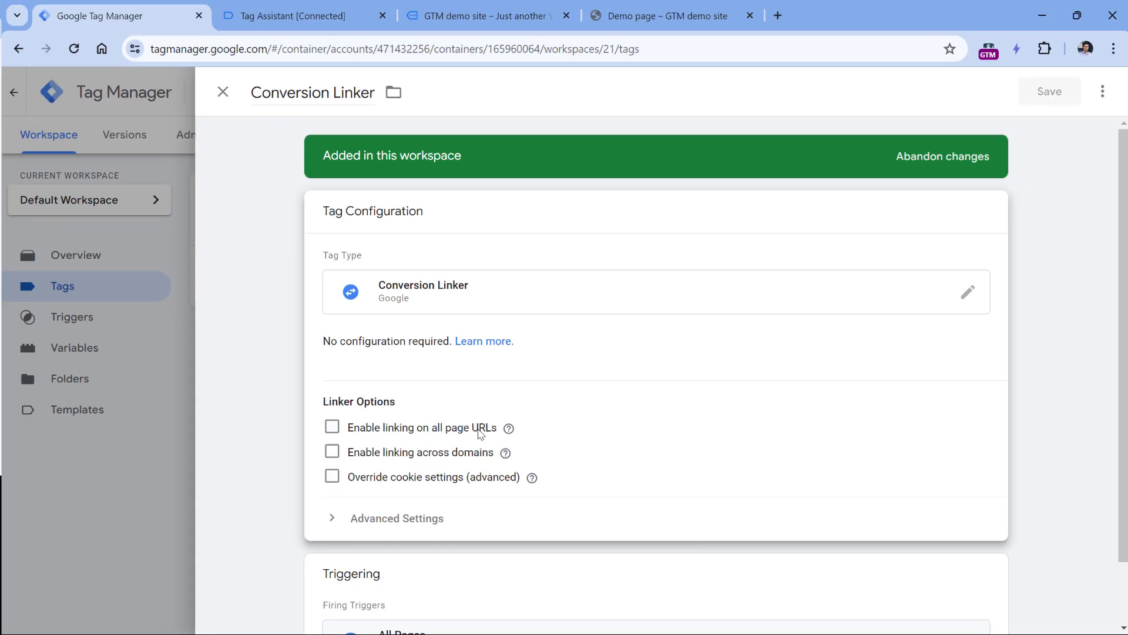
Compare gclid=abc123 in the demo site's address with the _gcl_aw cookie value GCL.1717578742.abc123.
{"action": "left_click", "coordinate": [482, 15]}
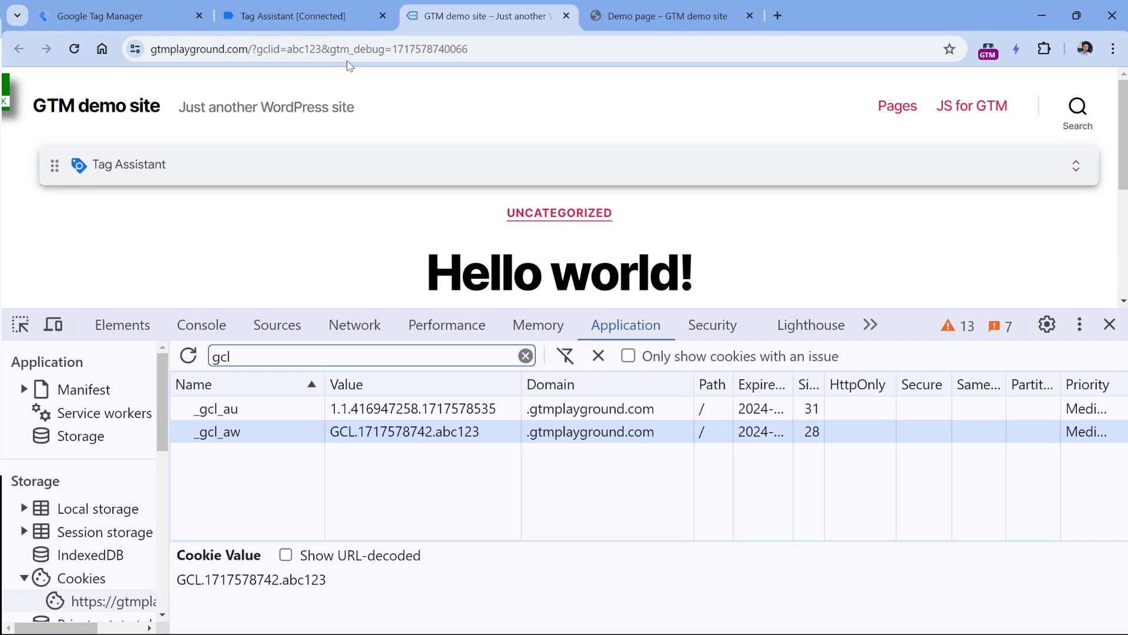
{"action": "left_click_drag", "start_coordinate": [258, 48], "coordinate": [323, 47]}
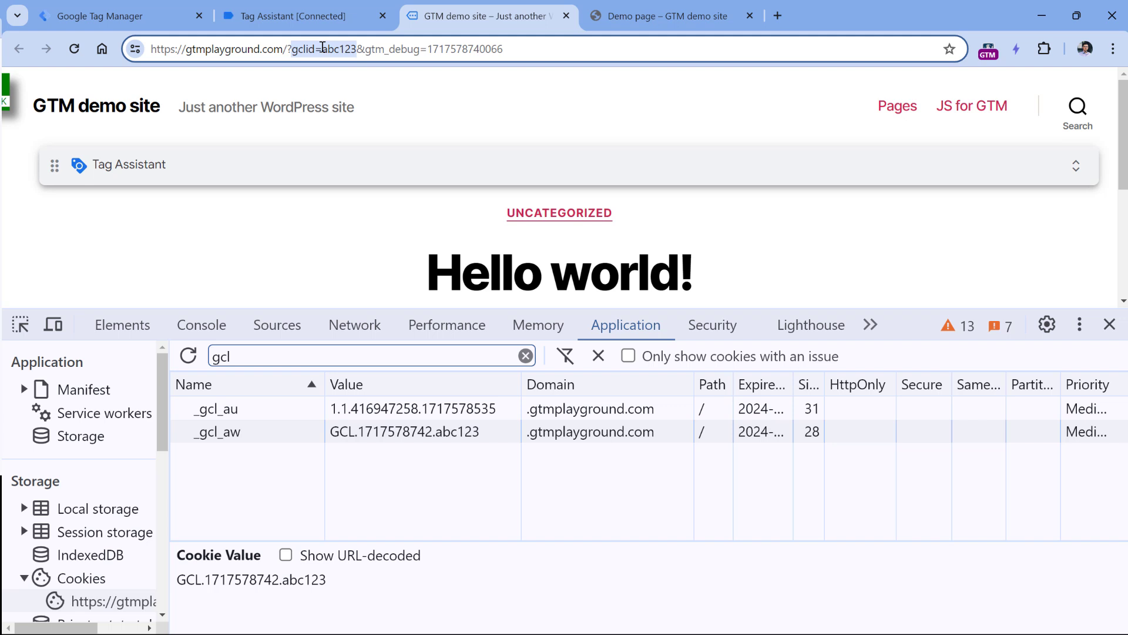
{"action": "left_click", "coordinate": [458, 105]}
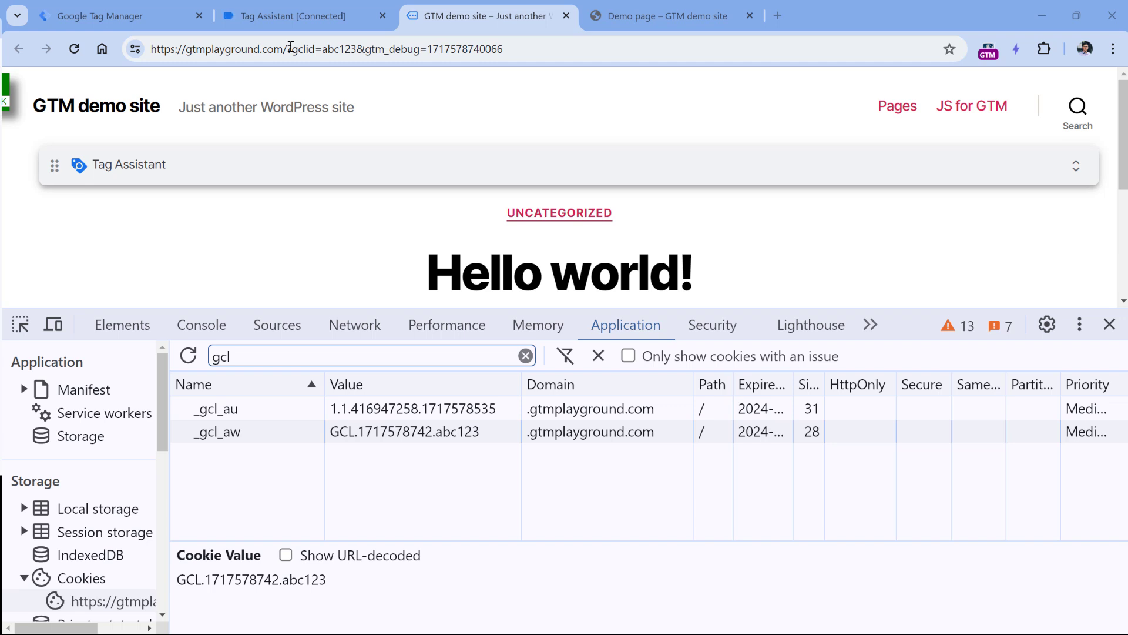
{"action": "key", "text": "ctrl+1"}
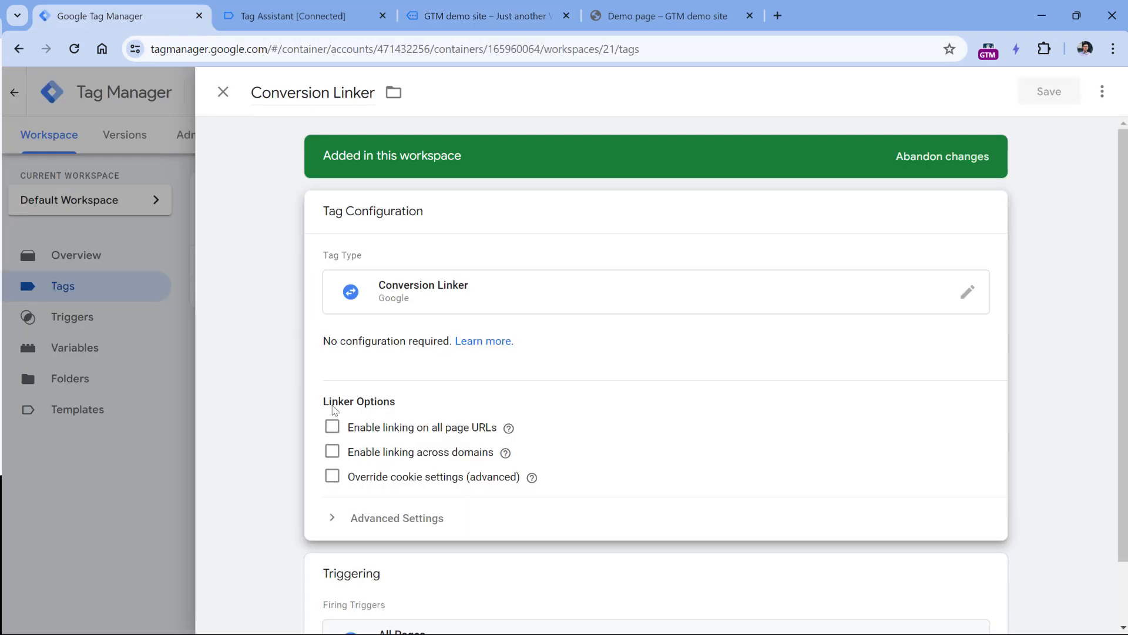
{"action": "left_click", "coordinate": [332, 427]}
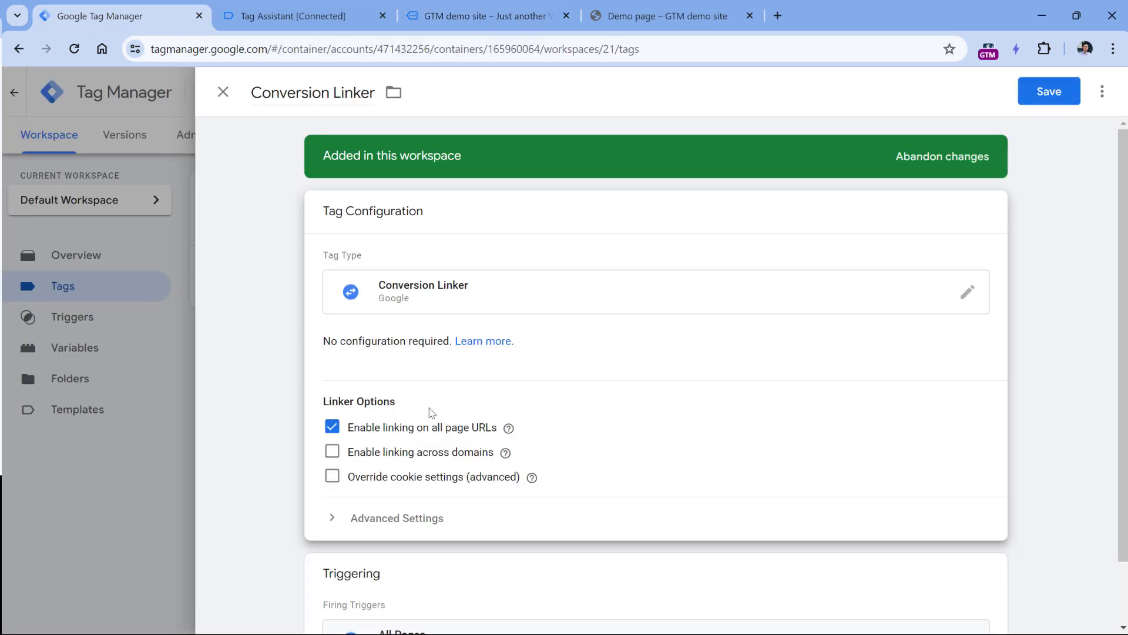
{"action": "mouse_move", "coordinate": [508, 429]}
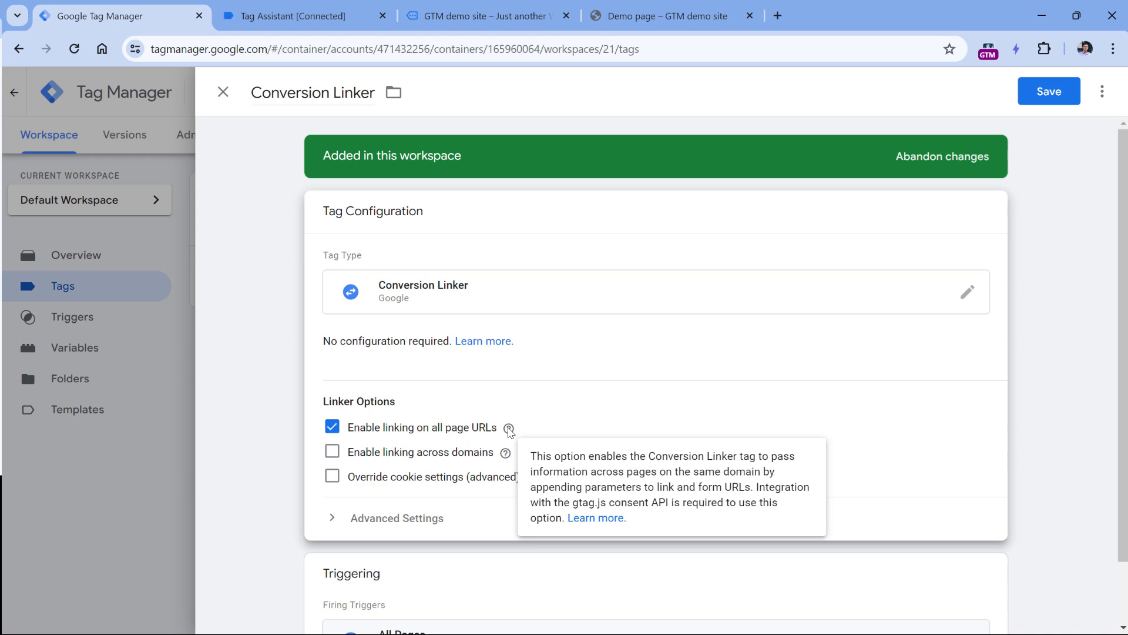
{"action": "left_click", "coordinate": [332, 428]}
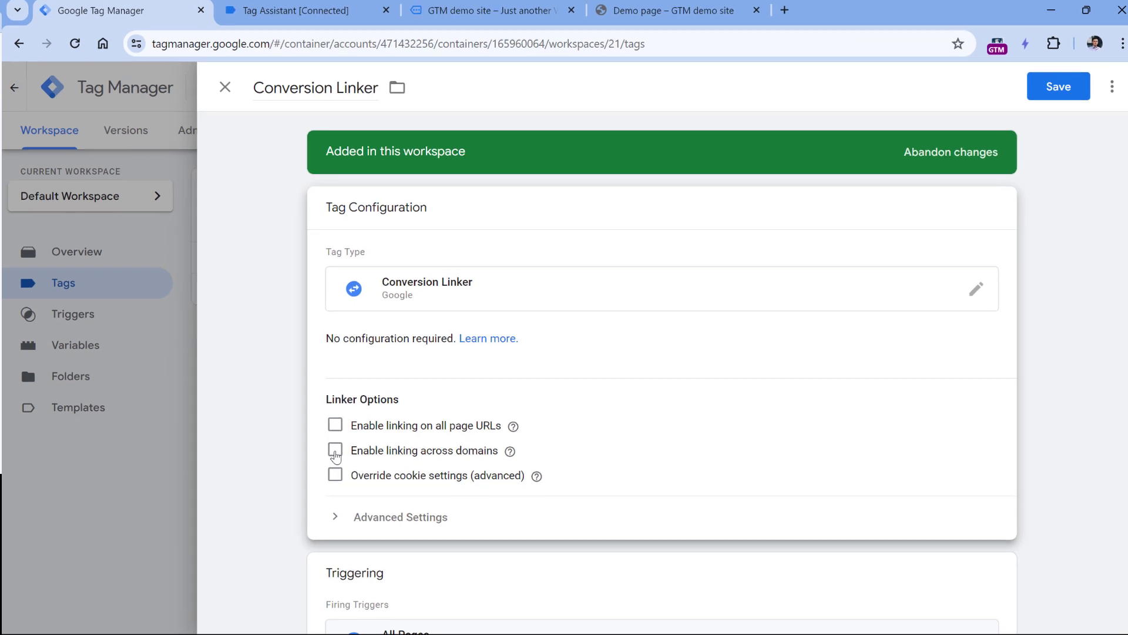
Enable linking across domains with Auto Link Domains set to website1.com,website2.com.
{"action": "left_click", "coordinate": [332, 452]}
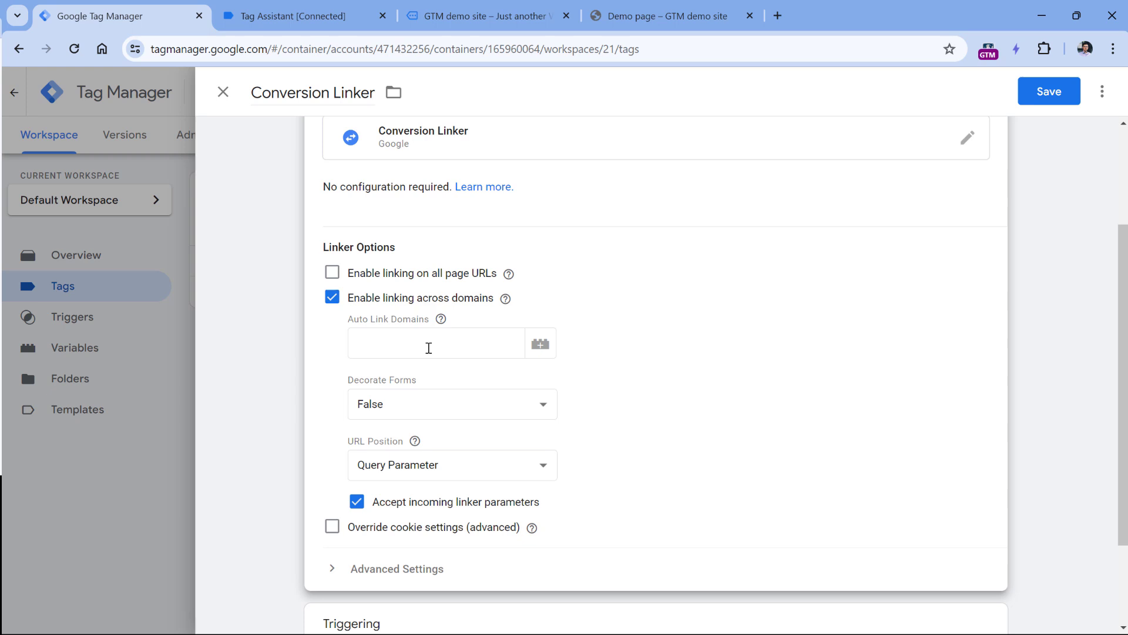
{"action": "left_click", "coordinate": [435, 344]}
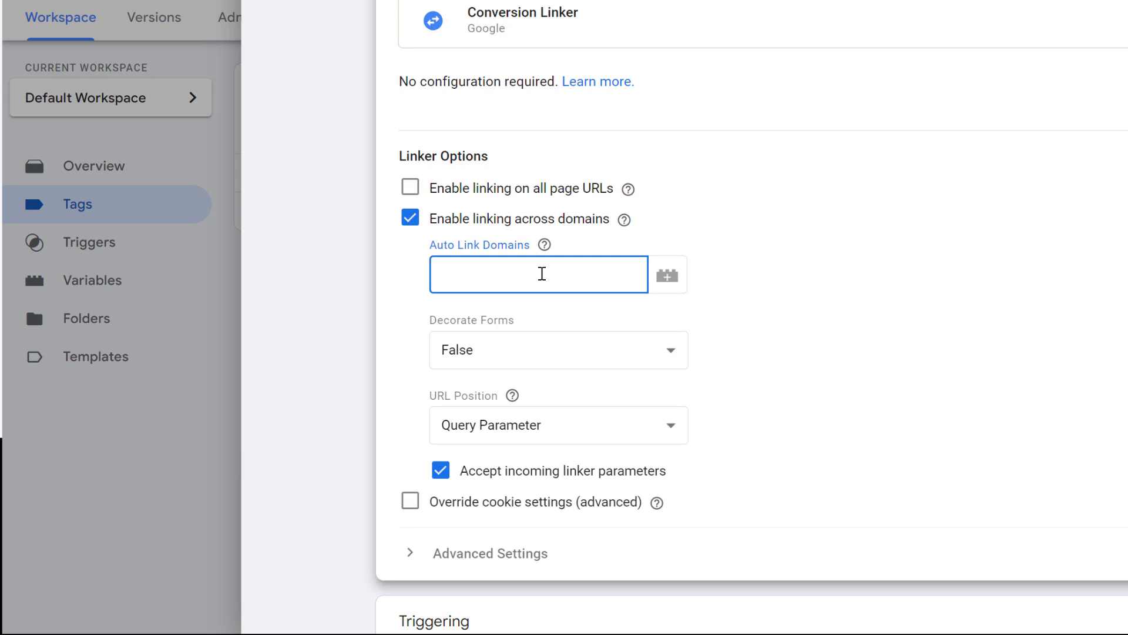
{"action": "type", "text": "website1.com,website2.com"}
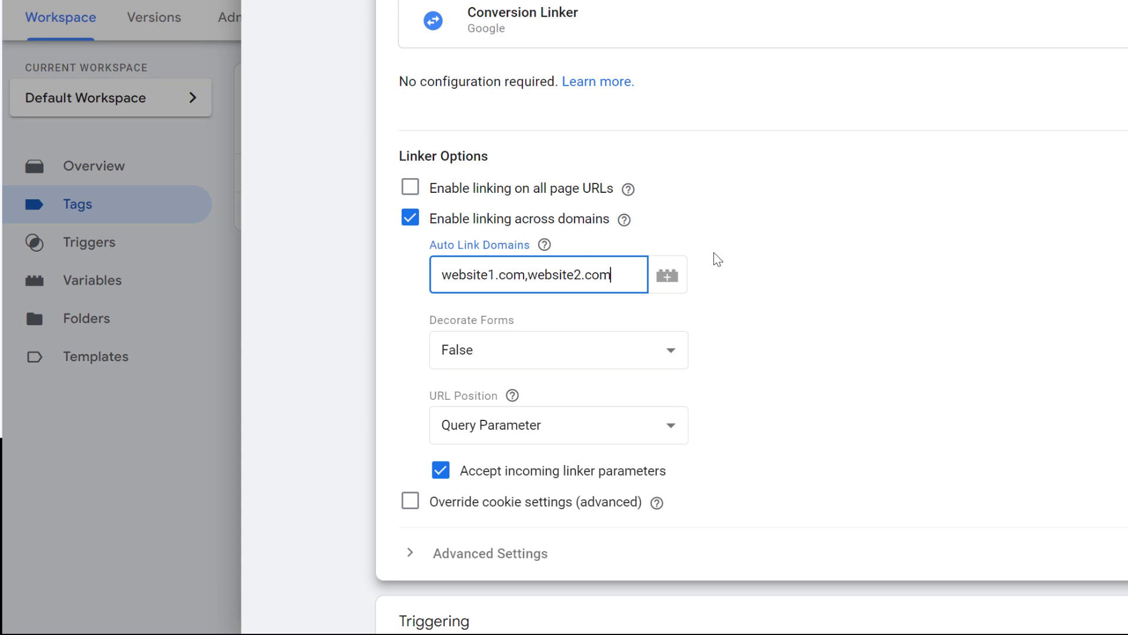
{"action": "left_click", "coordinate": [717, 259]}
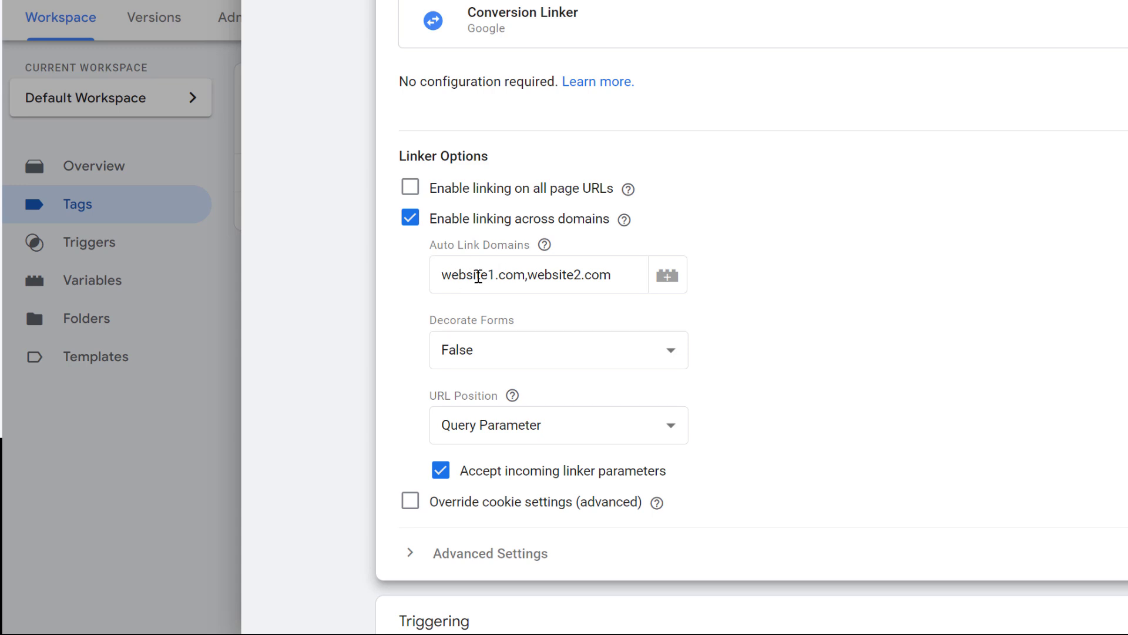
Highlight website1.com and website2.com in the Auto Link Domains list to explain them.
{"action": "left_click", "coordinate": [565, 275]}
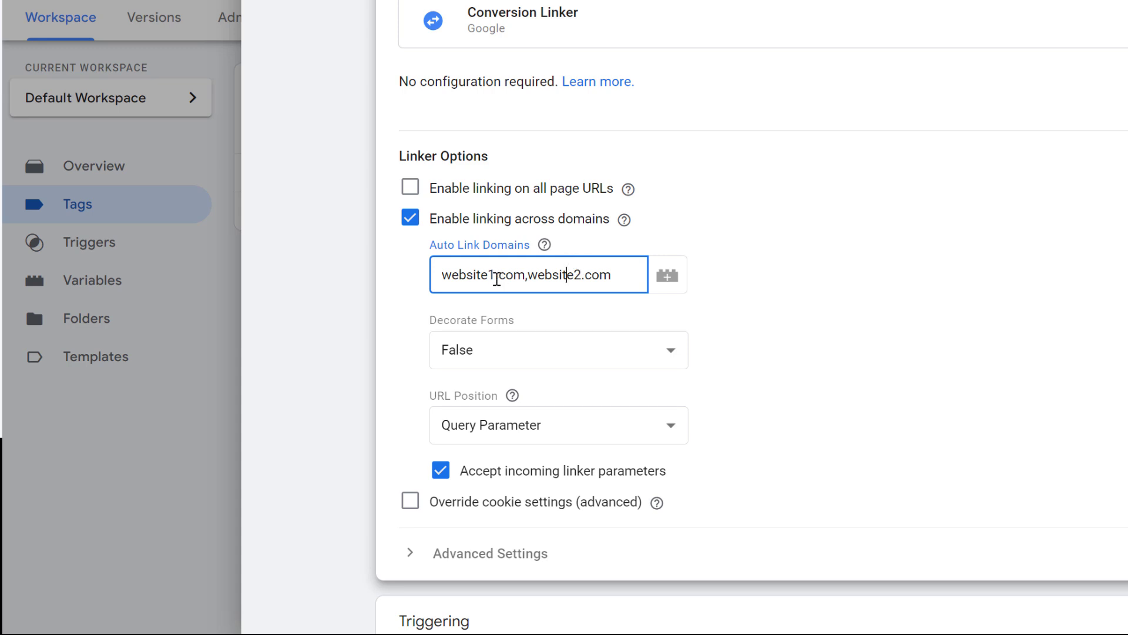
{"action": "left_click_drag", "start_coordinate": [524, 274], "coordinate": [435, 275]}
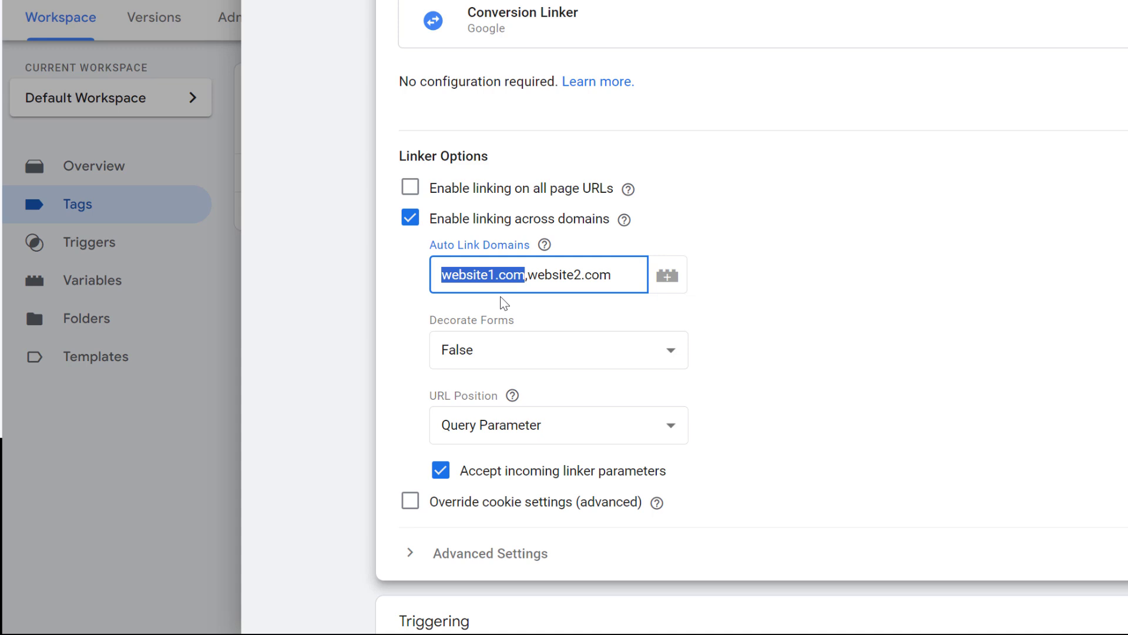
{"action": "double_click", "coordinate": [540, 277]}
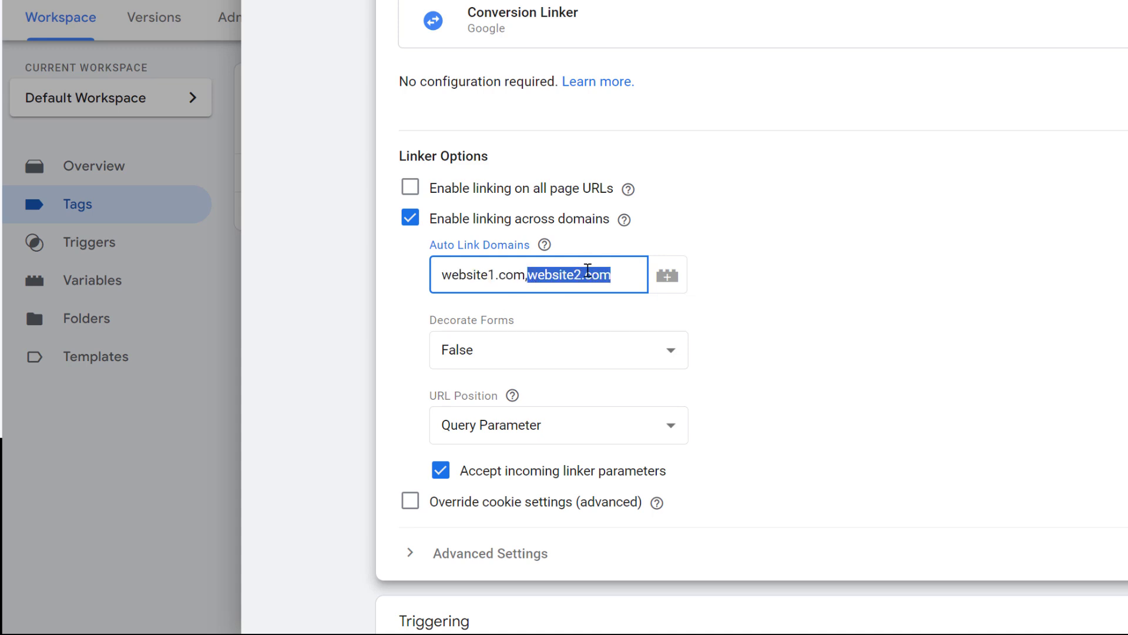
{"action": "left_click_drag", "start_coordinate": [528, 274], "coordinate": [629, 275]}
{"action": "left_click", "coordinate": [630, 275]}
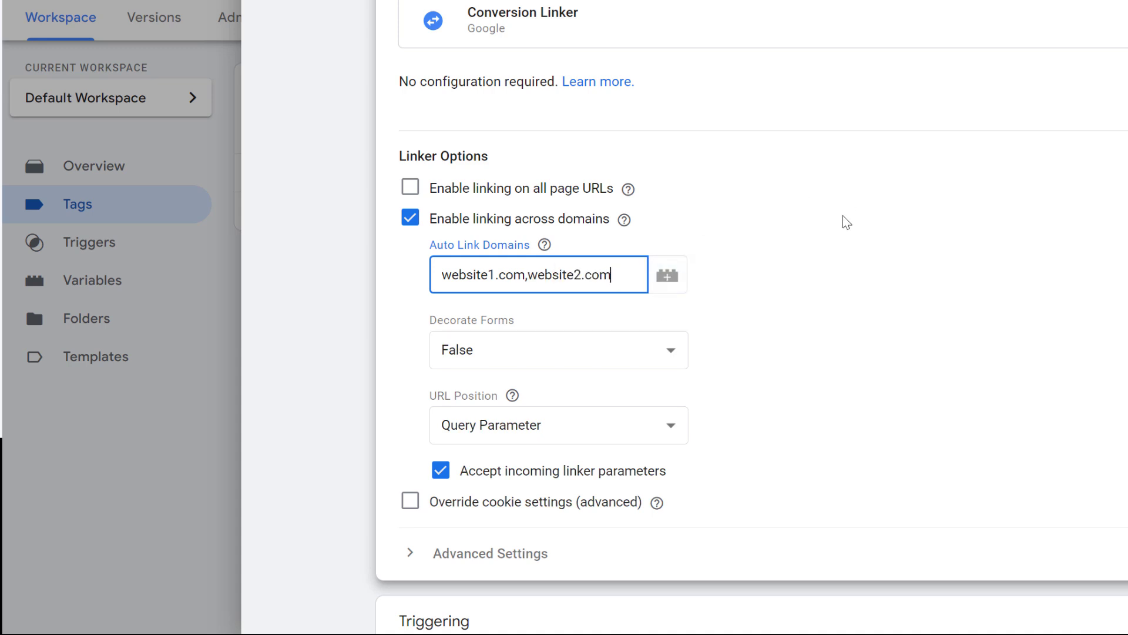
{"action": "left_click_drag", "start_coordinate": [622, 273], "coordinate": [528, 273]}
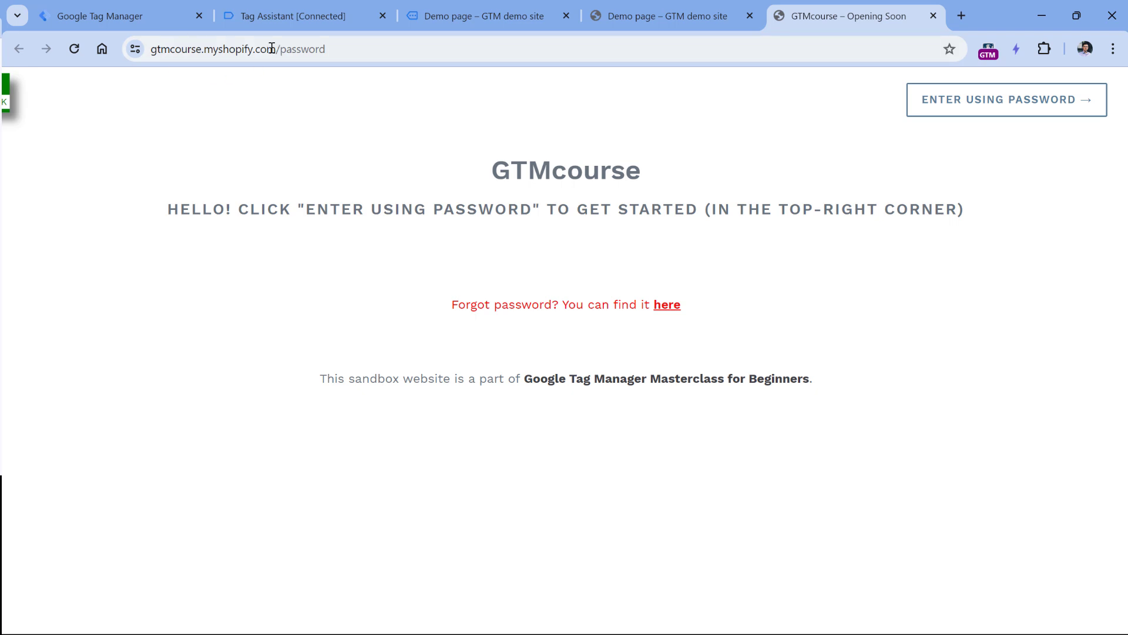
Highlight the gtmcourse.myshopify.com domain, then switch to the demo page and back to the store.
{"action": "left_click_drag", "start_coordinate": [276, 47], "coordinate": [150, 48]}
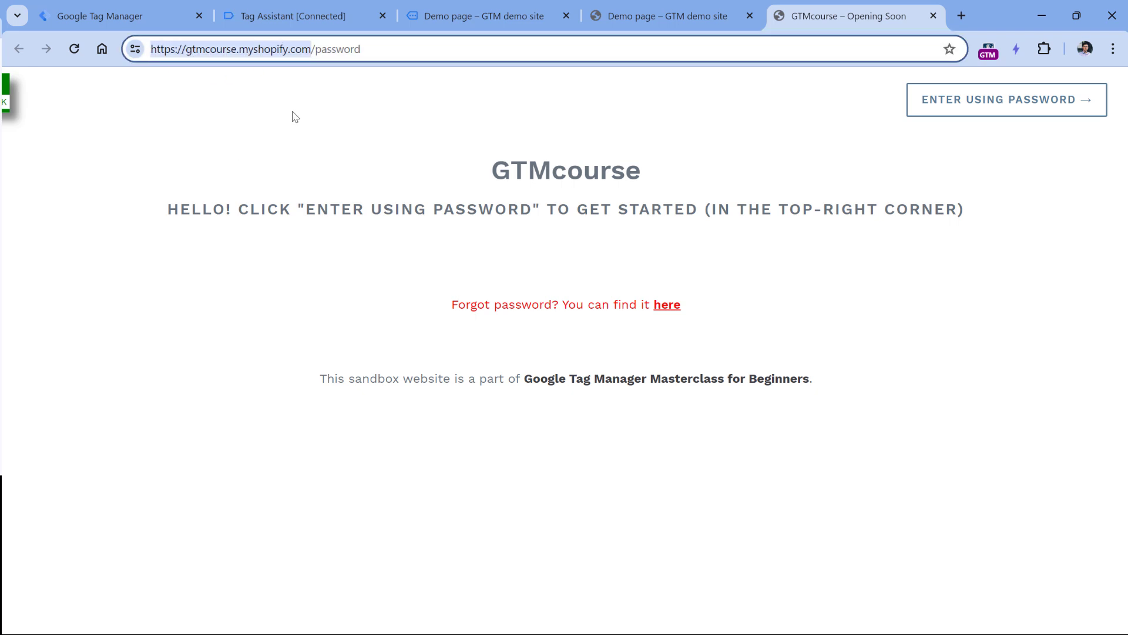
{"action": "left_click", "coordinate": [657, 15]}
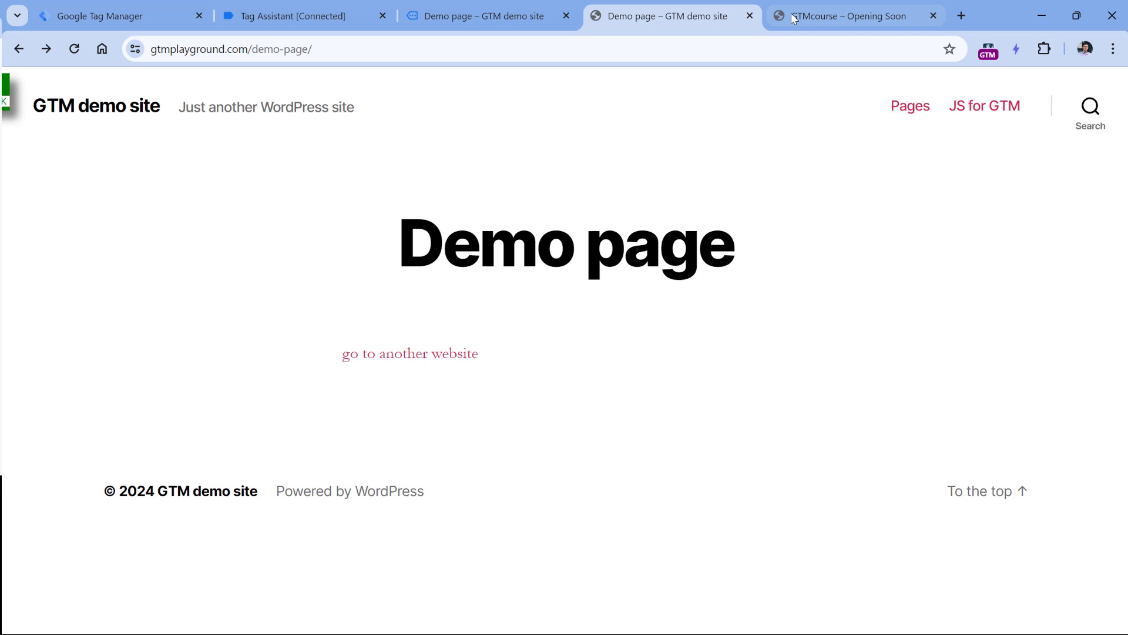
{"action": "left_click", "coordinate": [812, 17]}
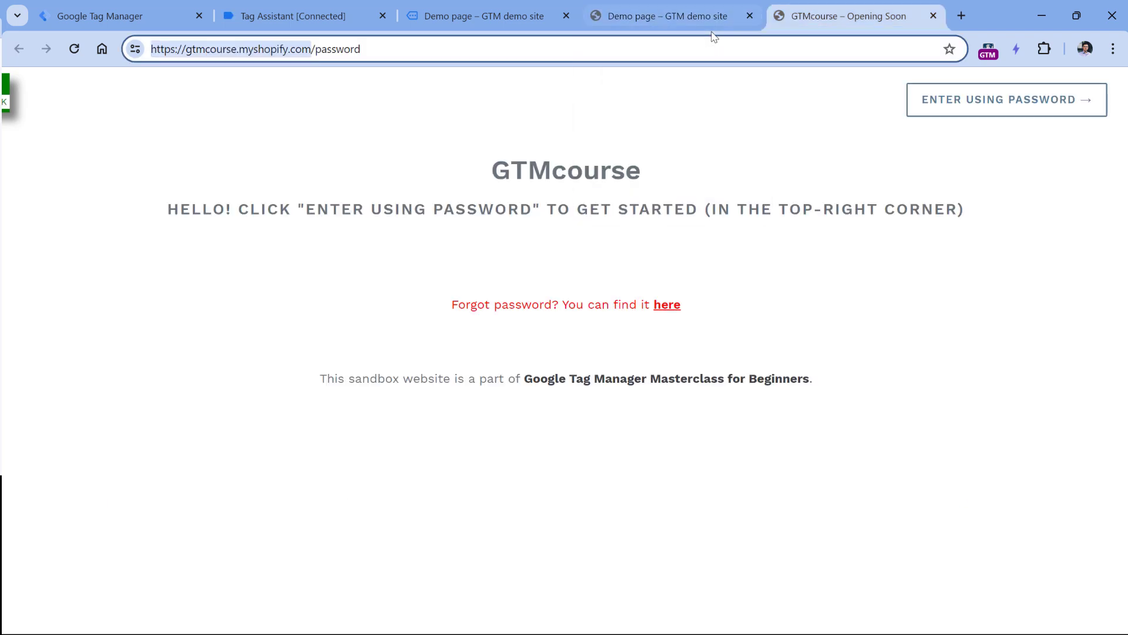
Change the Conversion Linker's Auto Link Domains to gtmplayground.com,gtmcourse.myshopify.com and save the tag.
{"action": "left_click", "coordinate": [93, 17]}
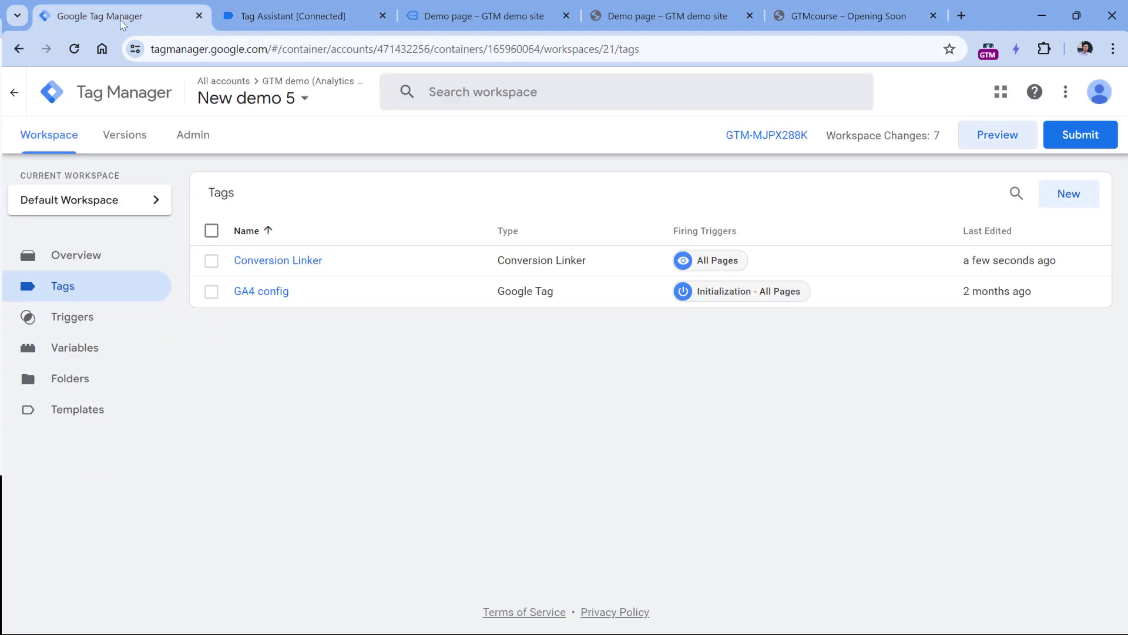
{"action": "left_click", "coordinate": [287, 262]}
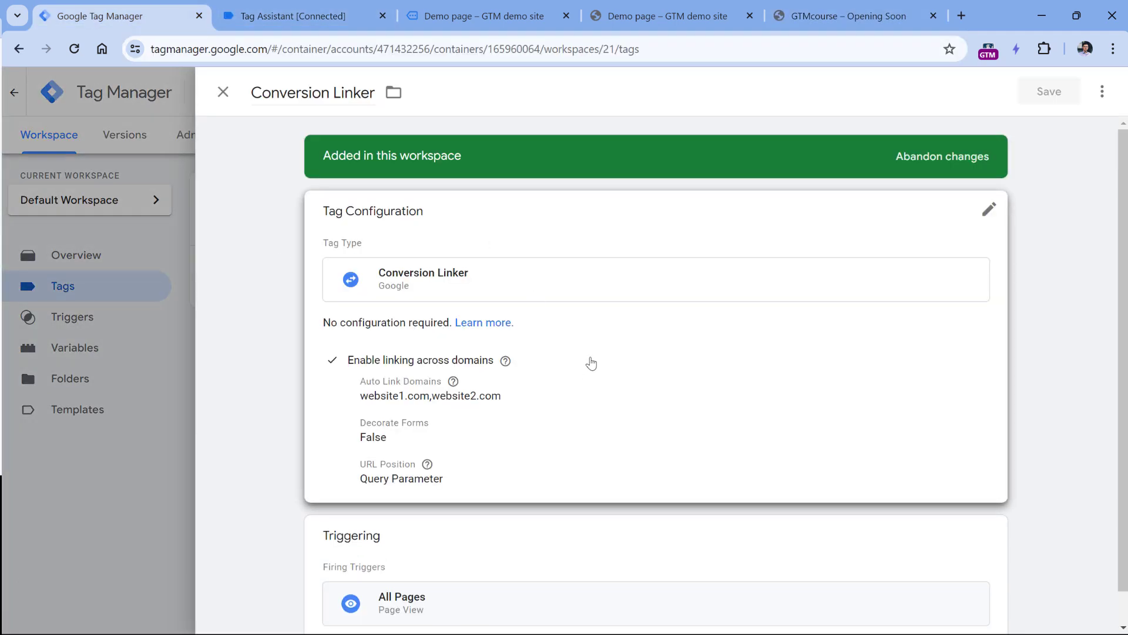
{"action": "left_click", "coordinate": [592, 363]}
{"action": "scroll", "coordinate": [415, 503], "scroll_direction": "down", "scroll_amount": 3}
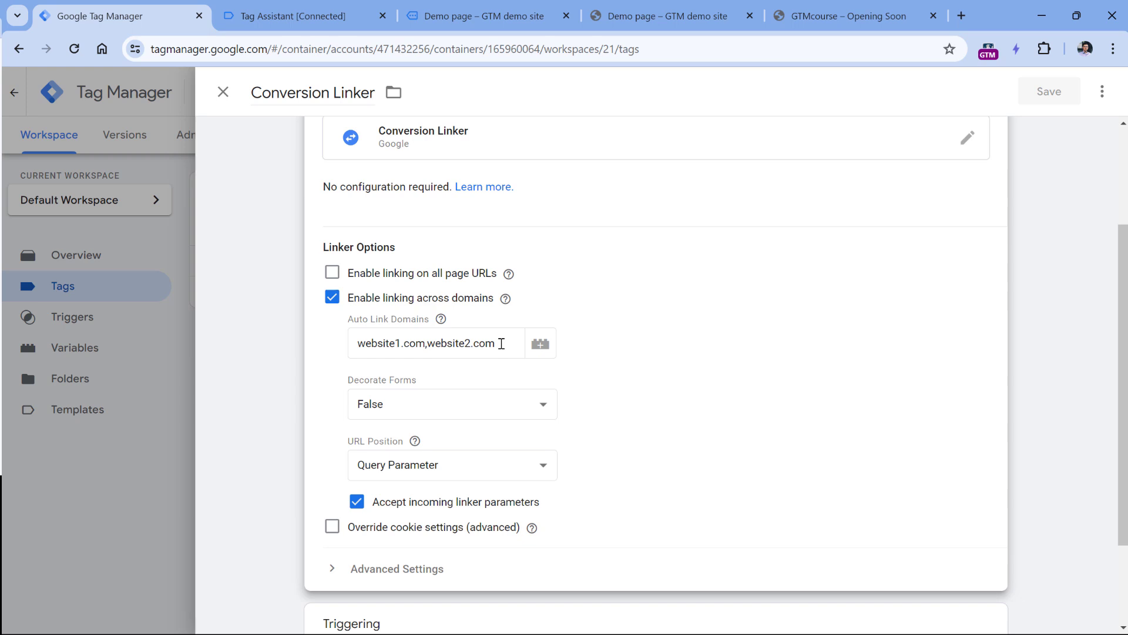
{"action": "left_click_drag", "start_coordinate": [503, 342], "coordinate": [349, 345]}
{"action": "key", "text": "BackSpace"}
{"action": "type", "text": "gt"}
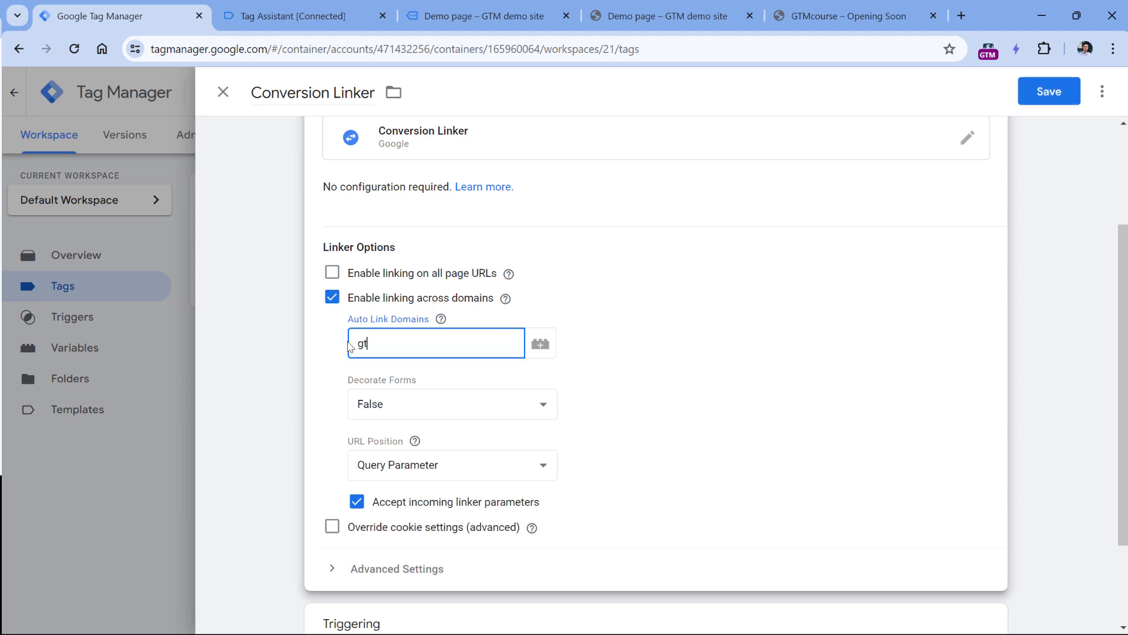
{"action": "type", "text": "mplayground.com"}
{"action": "type", "text": ",gtmcours"}
{"action": "type", "text": "e.myshopify.com"}
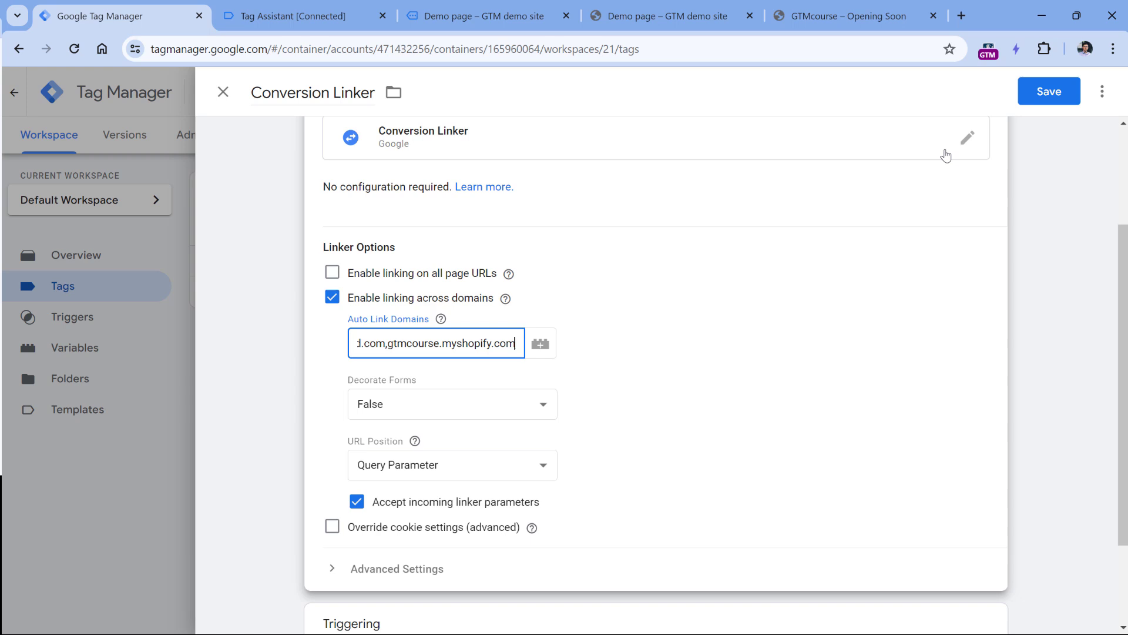
{"action": "left_click", "coordinate": [1049, 91]}
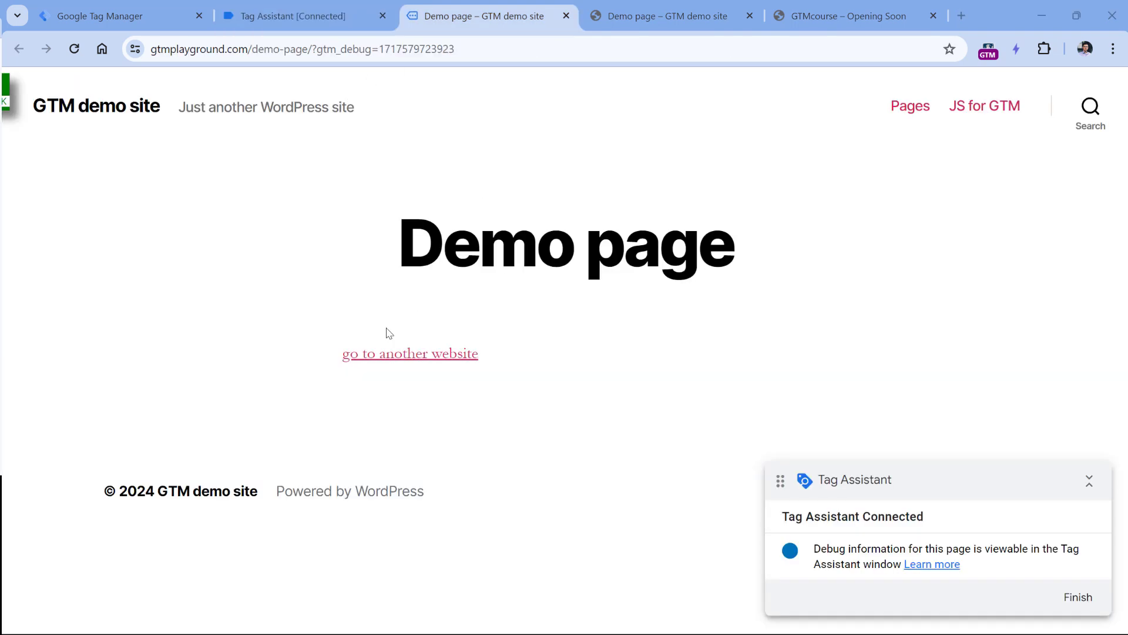
Follow the demo page's outbound link to the store, view its _gl URL, then inspect the link's markup.
{"action": "left_click", "coordinate": [406, 365]}
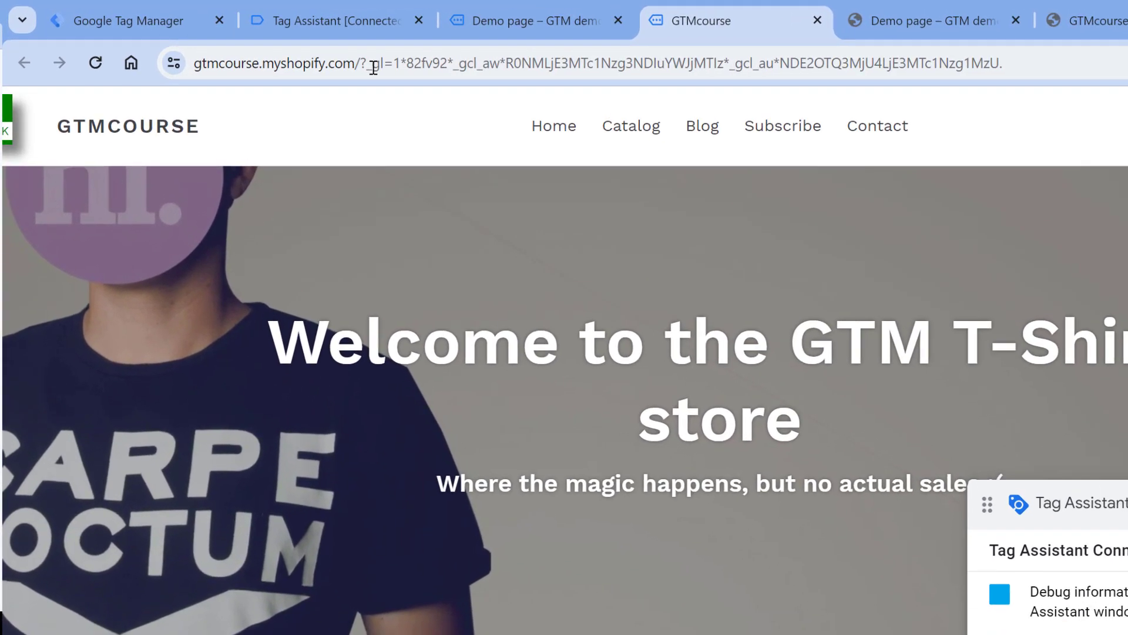
{"action": "left_click", "coordinate": [373, 64]}
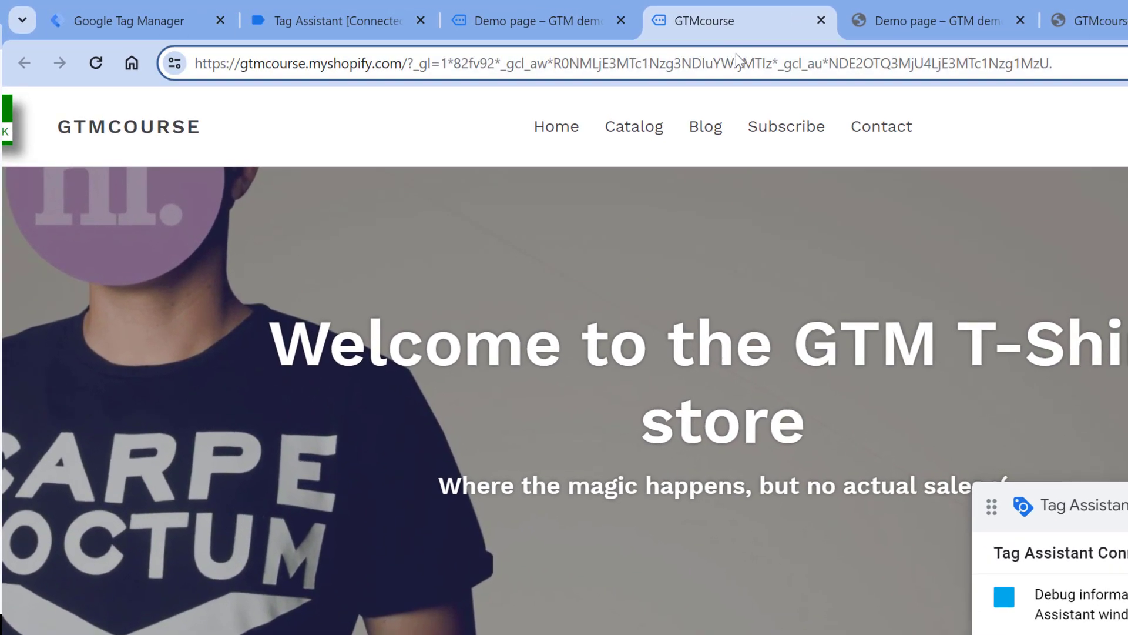
{"action": "left_click", "coordinate": [532, 20]}
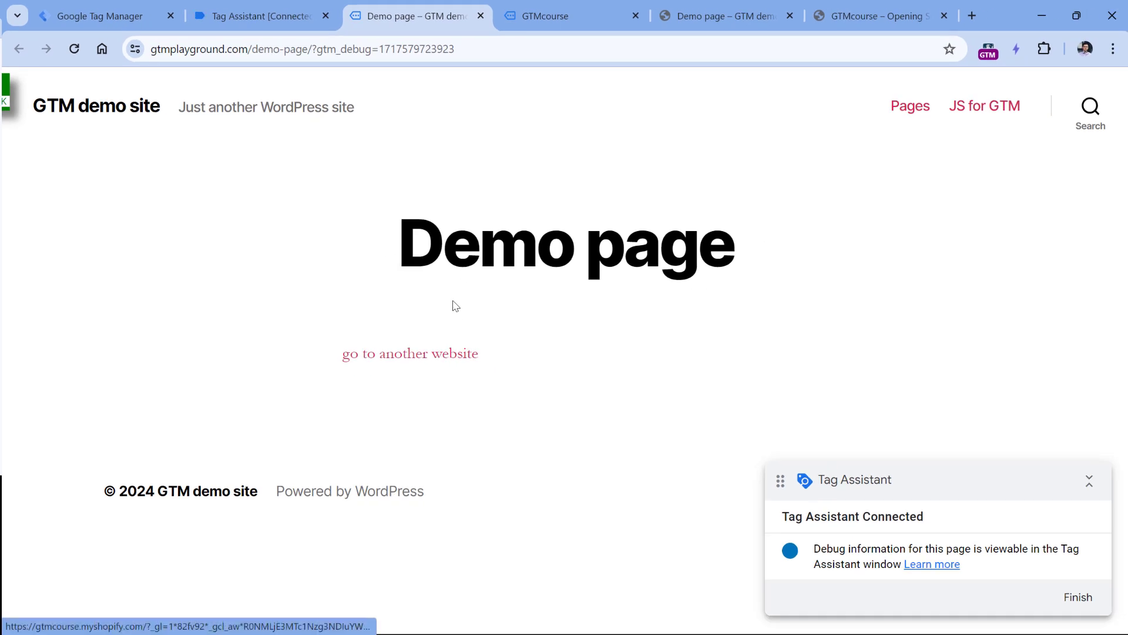
{"action": "right_click", "coordinate": [393, 358]}
{"action": "left_click", "coordinate": [456, 542]}
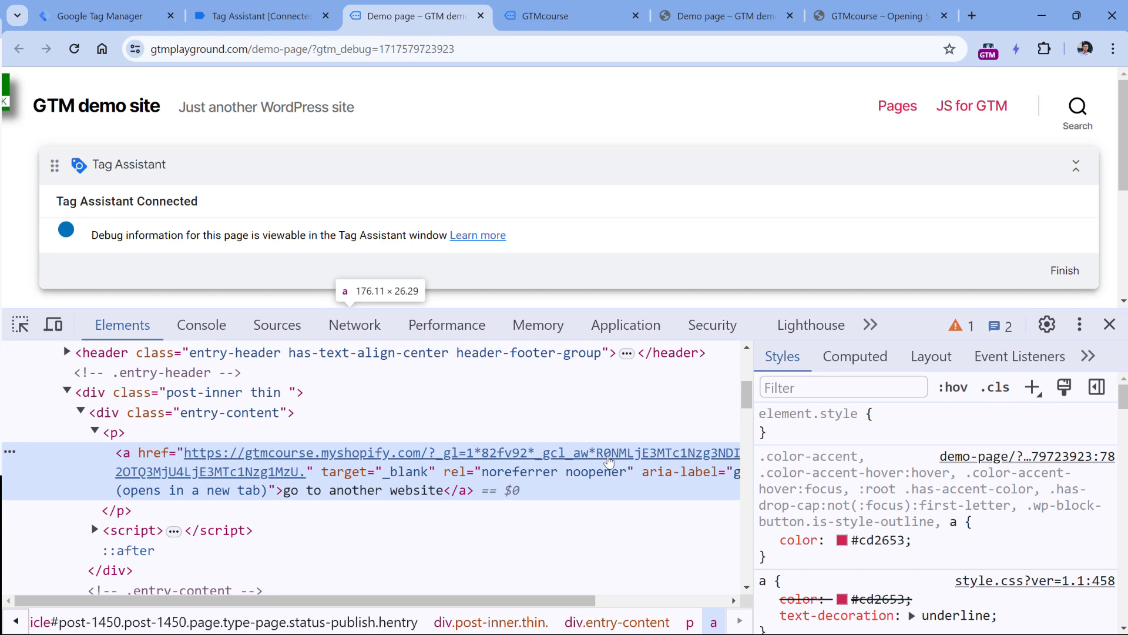
Check the Container Loaded event in Tag Assistant, then return to the GTMcourse store tab.
{"action": "key", "text": "ctrl+Tab"}
{"action": "left_click", "coordinate": [291, 22]}
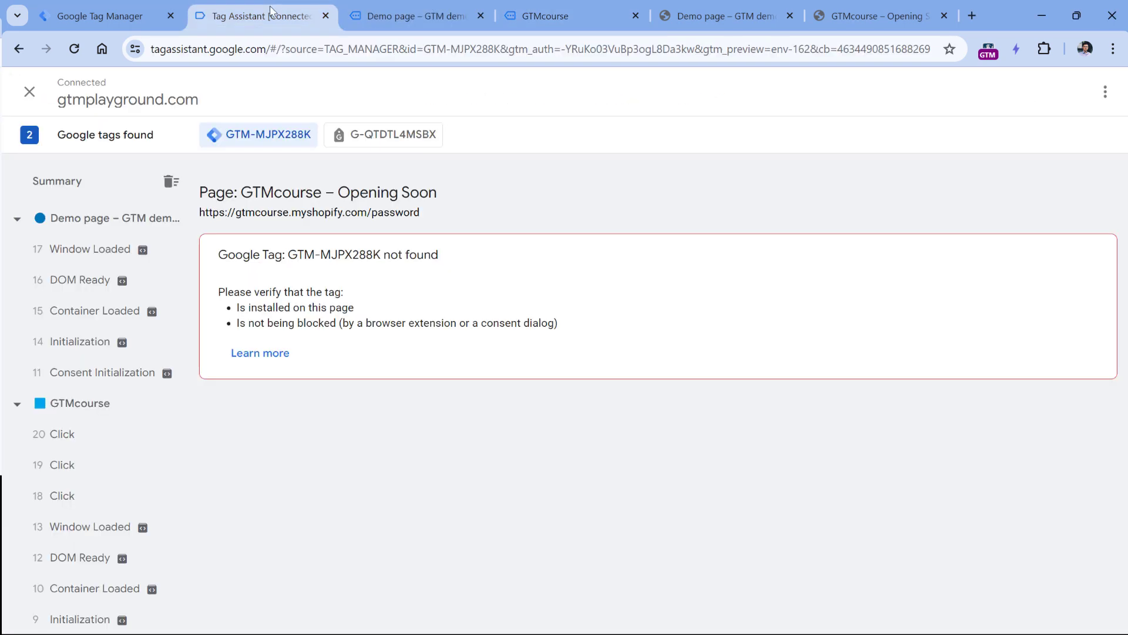
{"action": "left_click", "coordinate": [88, 434]}
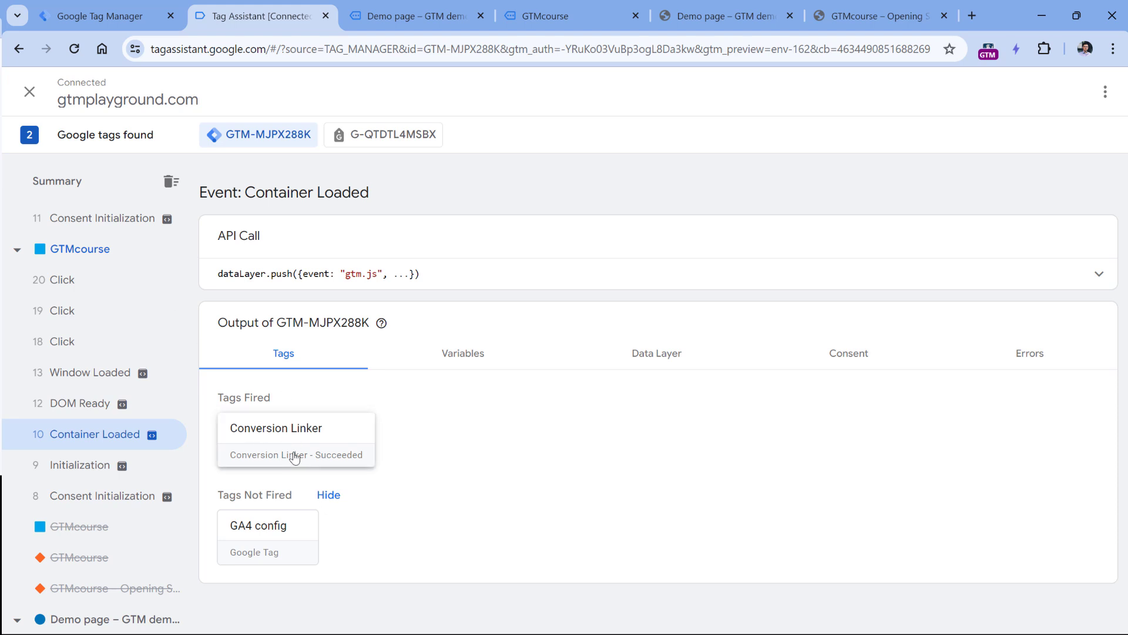
{"action": "left_click", "coordinate": [564, 16]}
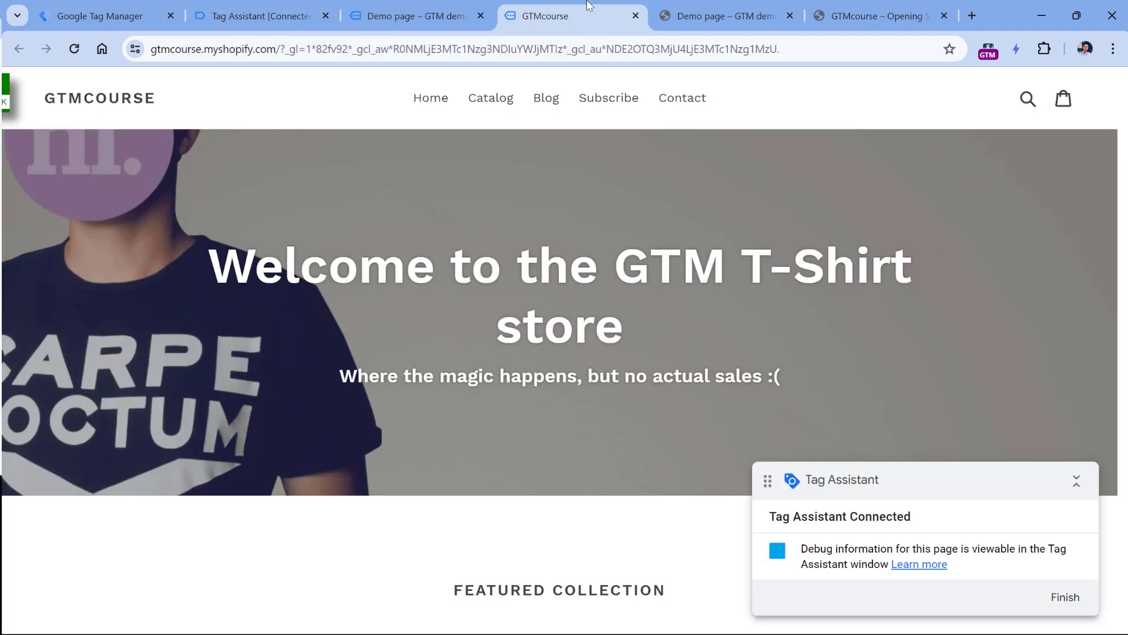
Filter the store's DevTools cookies by _gcl and view _gcl_aw's value, GCL.1717578742.abc123.
{"action": "key", "text": "F12"}
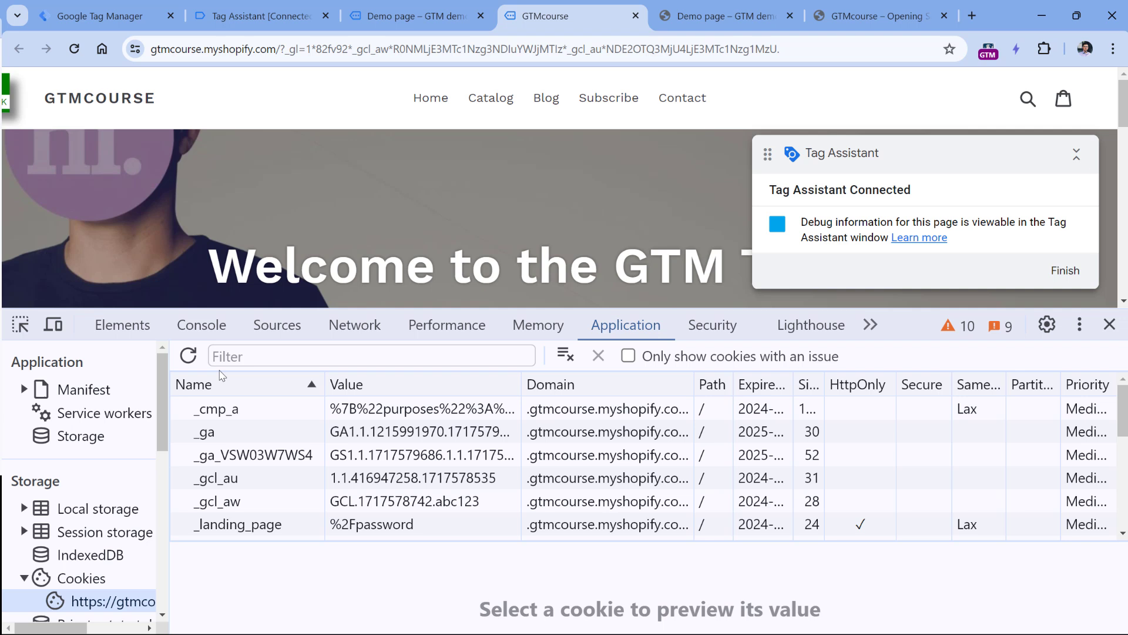
{"action": "left_click", "coordinate": [240, 353]}
{"action": "type", "text": "aw"}
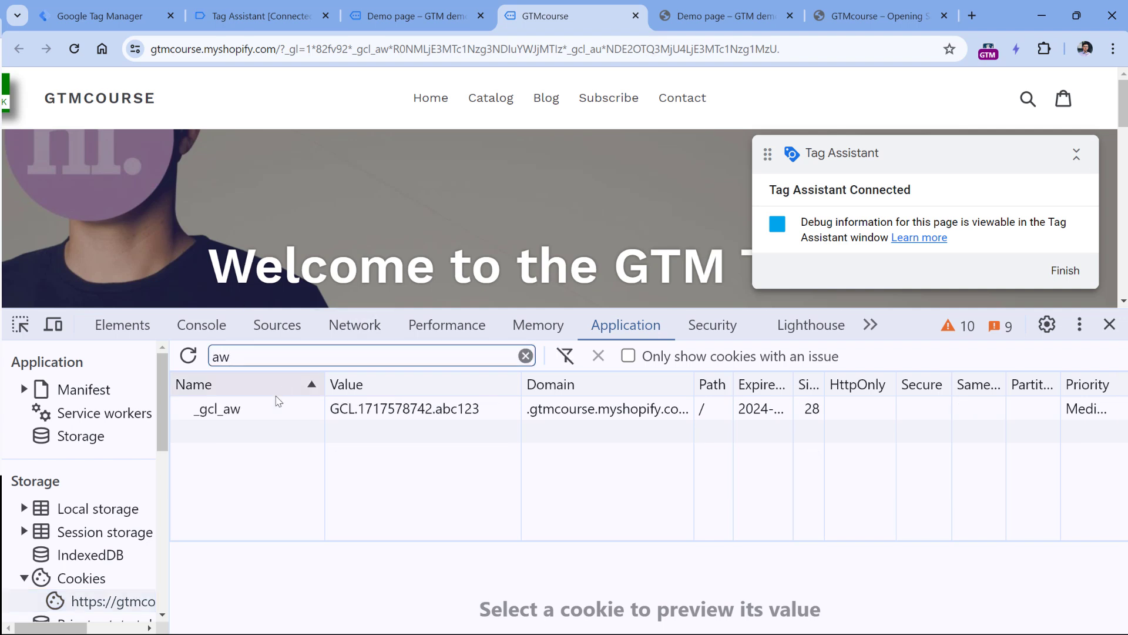
{"action": "left_click_drag", "start_coordinate": [233, 356], "coordinate": [208, 360]}
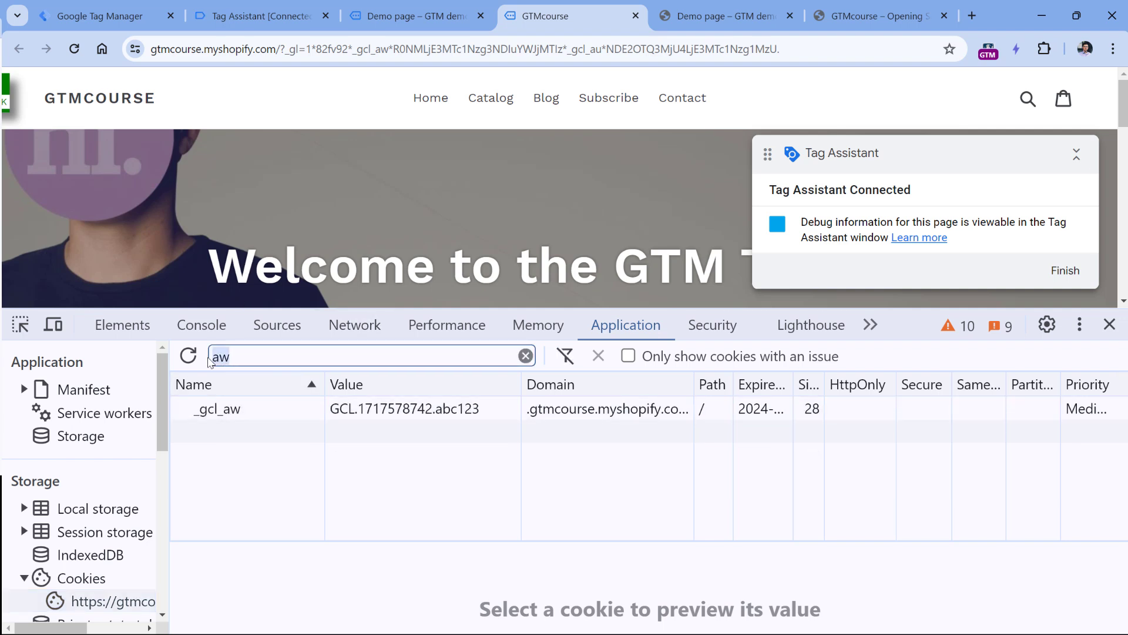
{"action": "type", "text": "_gcl"}
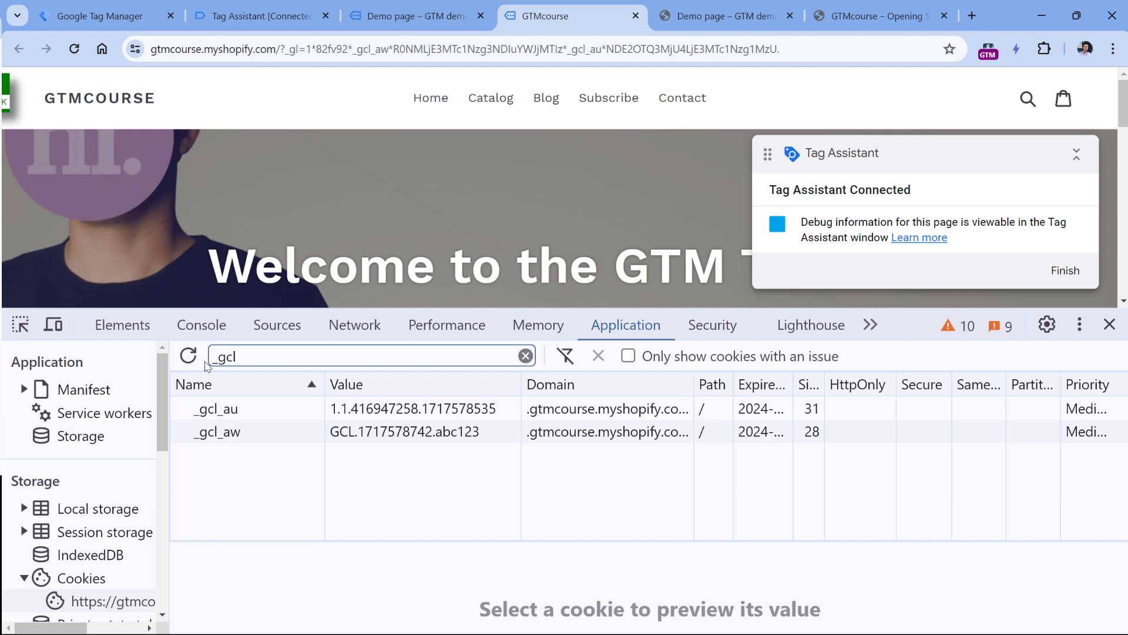
{"action": "left_click", "coordinate": [418, 438]}
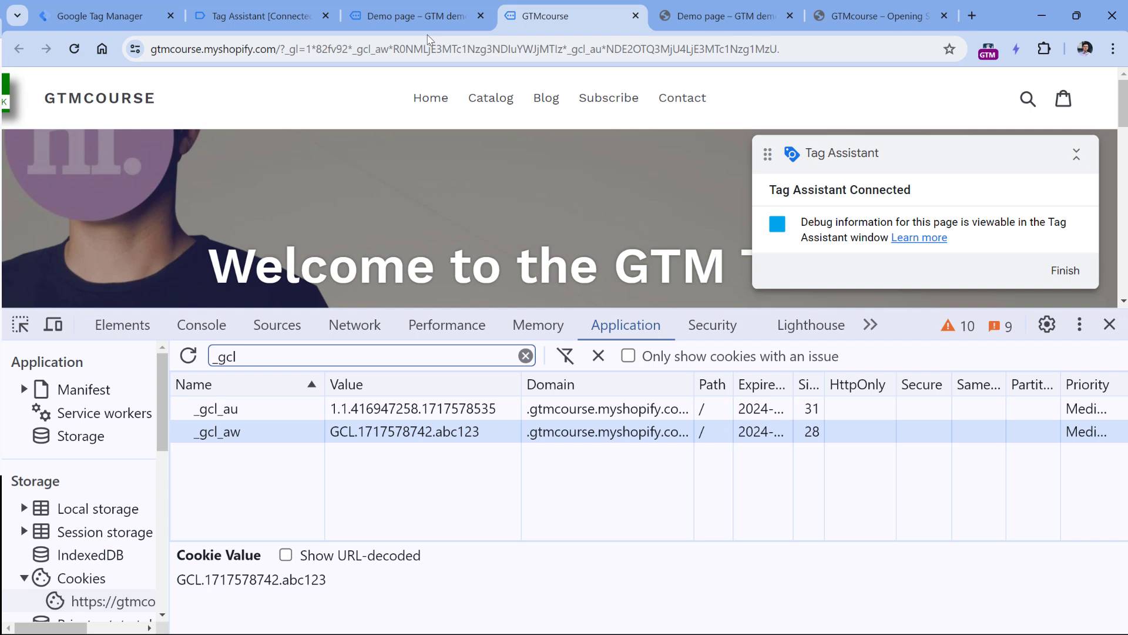
{"action": "key", "text": "ctrl+shift+Tab"}
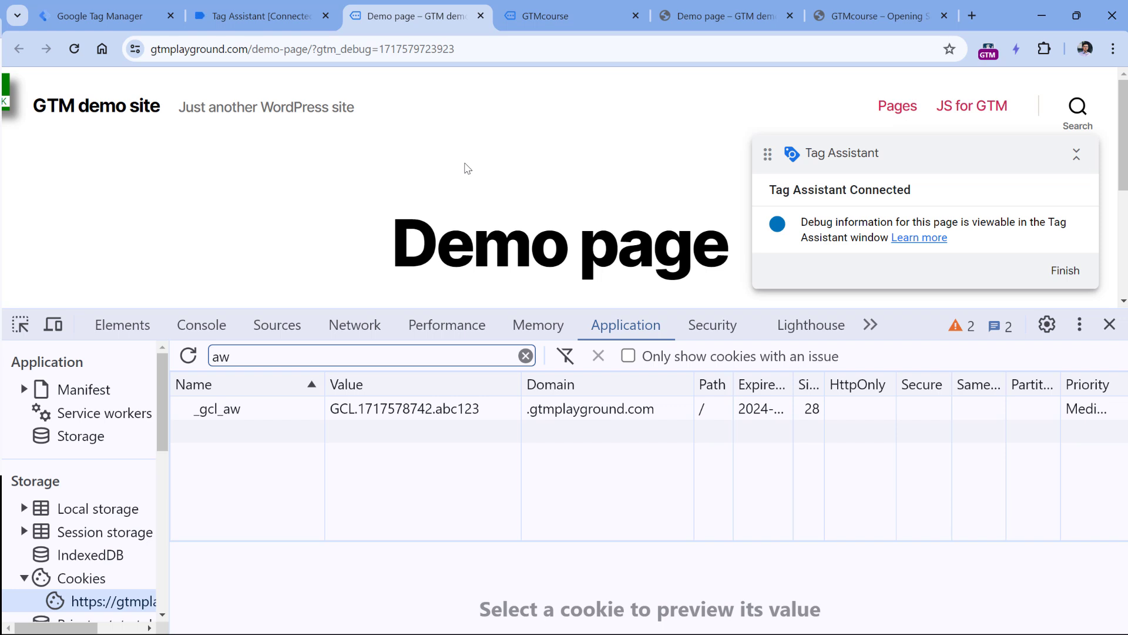
Compare the Conversion Linker's Auto Link Domains list with the _gl query in the store's address.
{"action": "key", "text": "ctrl+1"}
{"action": "left_click_drag", "start_coordinate": [493, 310], "coordinate": [351, 311]}
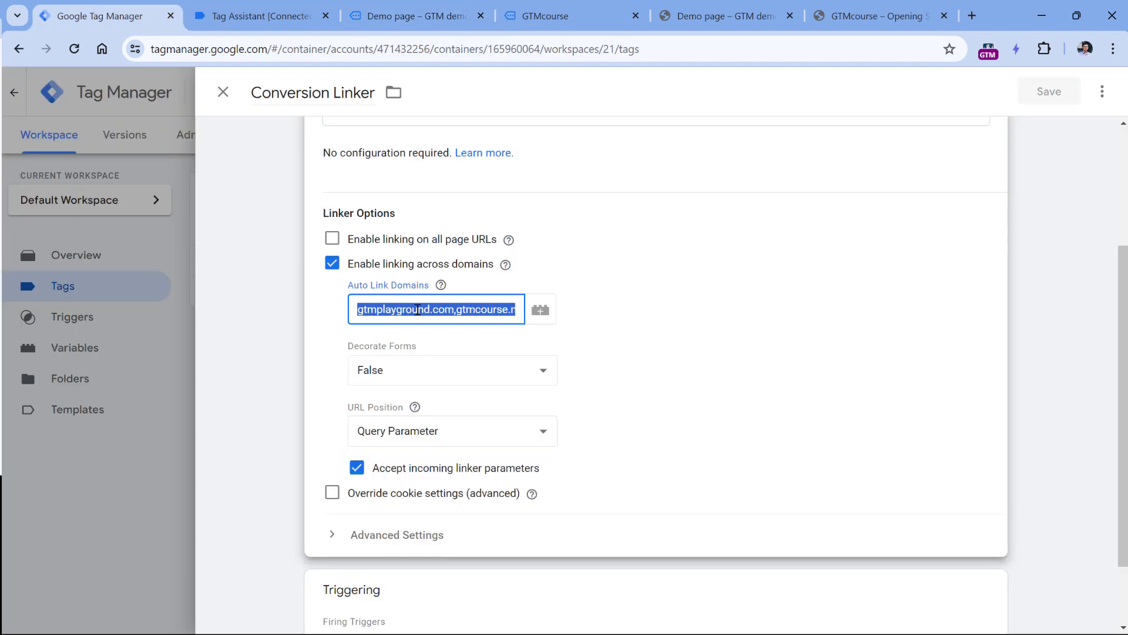
{"action": "key", "text": "ctrl+4"}
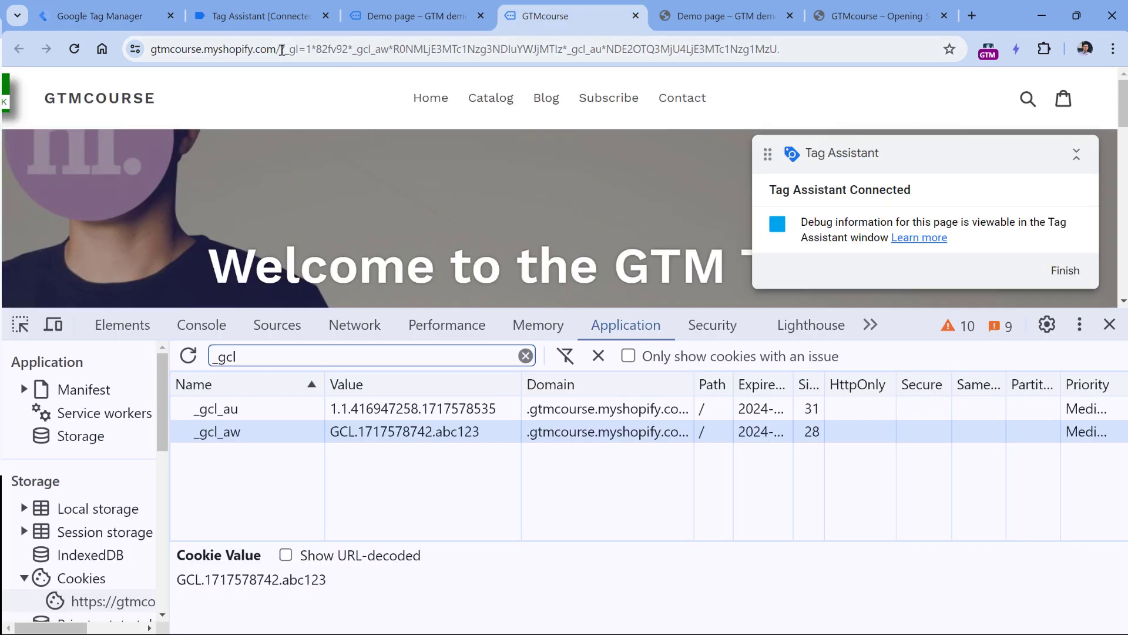
{"action": "left_click_drag", "start_coordinate": [282, 50], "coordinate": [549, 88]}
{"action": "left_click", "coordinate": [135, 18]}
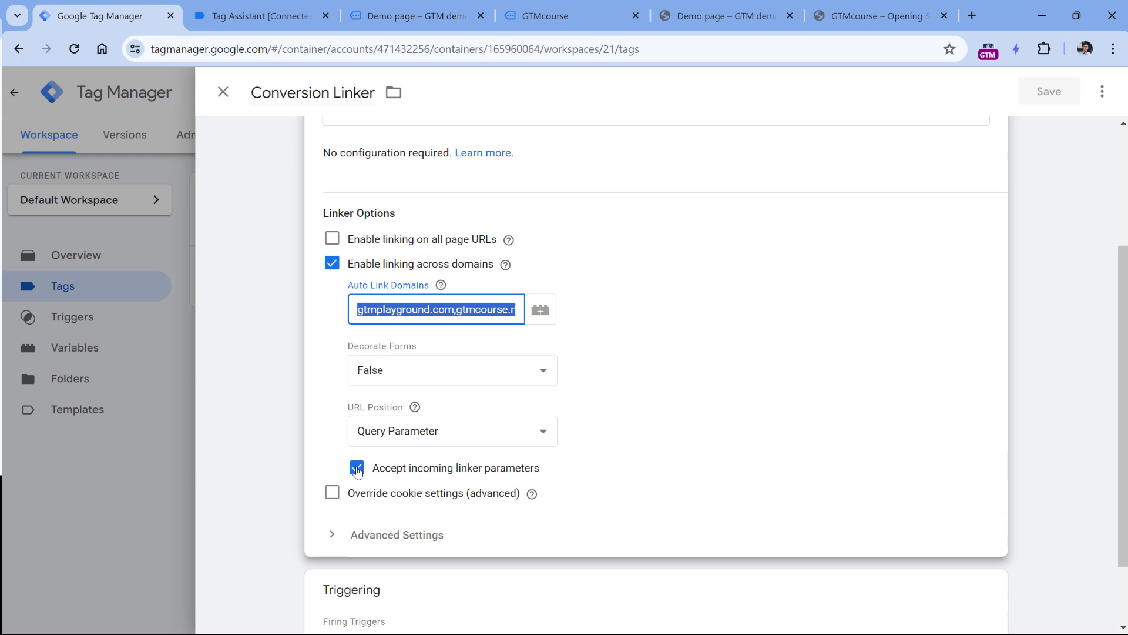
{"action": "left_click", "coordinate": [547, 16]}
{"action": "left_click_drag", "start_coordinate": [321, 49], "coordinate": [818, 47]}
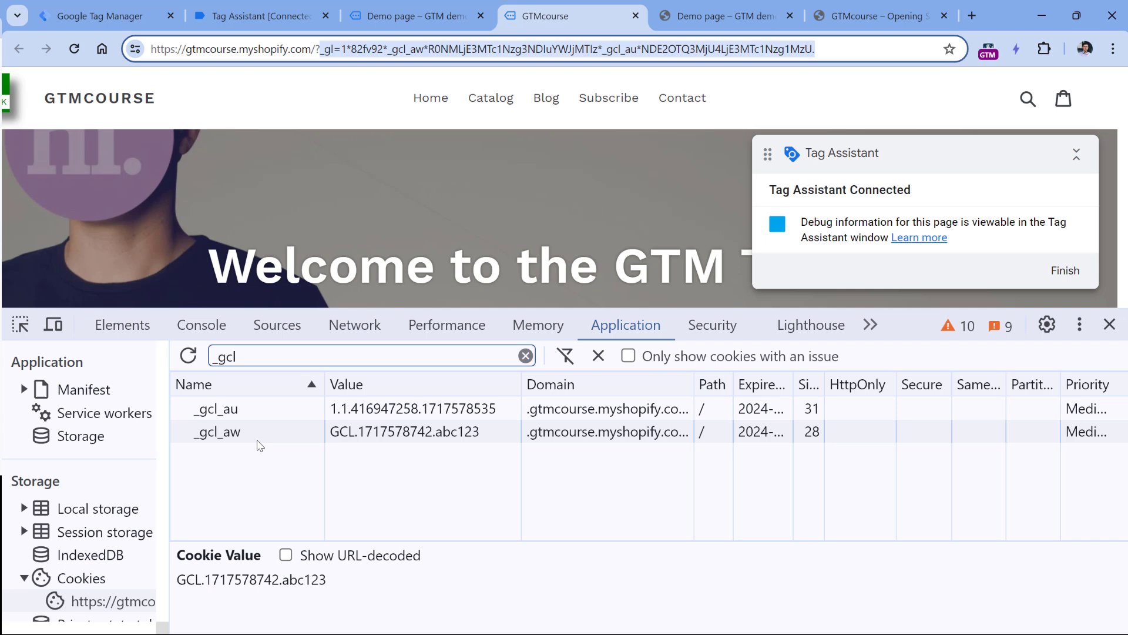
{"action": "left_click", "coordinate": [420, 52]}
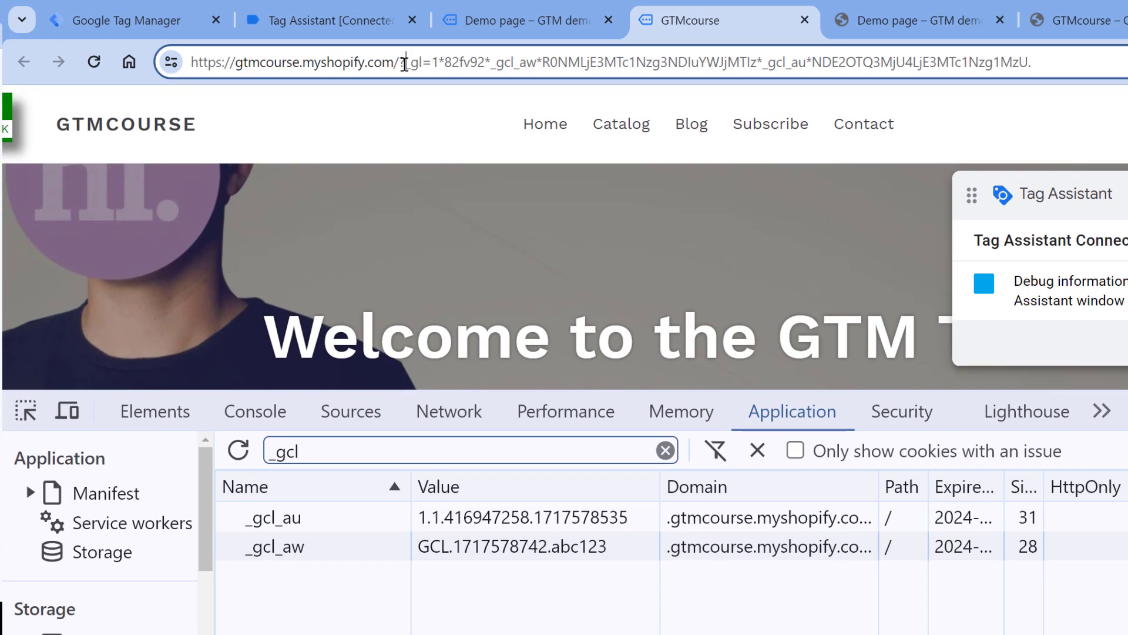
{"action": "left_click_drag", "start_coordinate": [406, 62], "coordinate": [913, 109]}
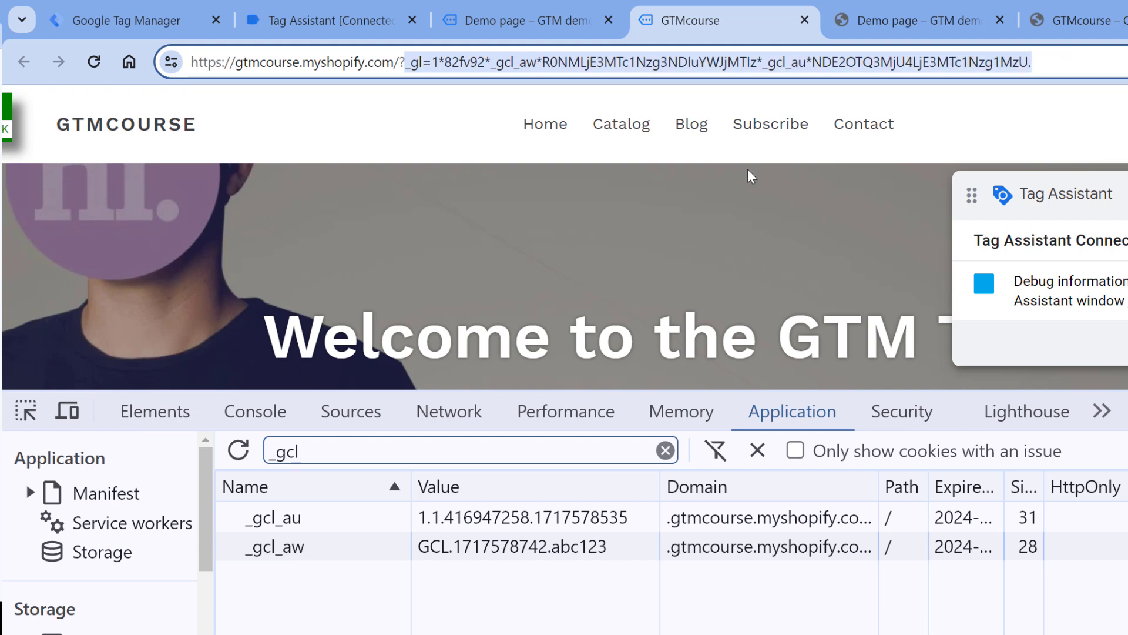
{"action": "left_click", "coordinate": [464, 177]}
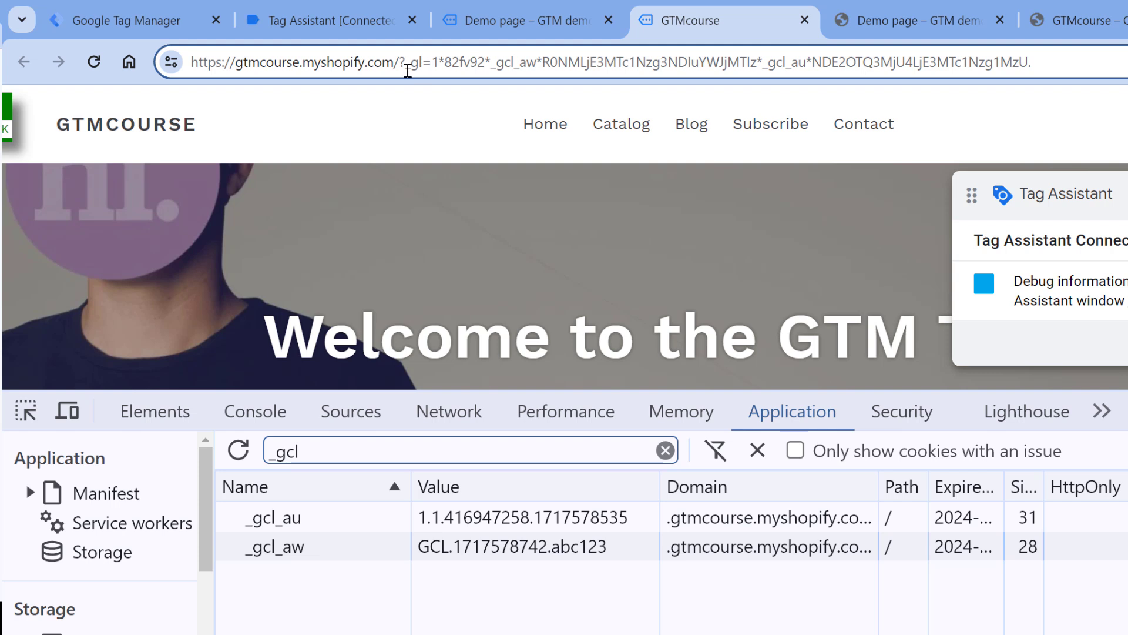
{"action": "left_click_drag", "start_coordinate": [407, 63], "coordinate": [1049, 69]}
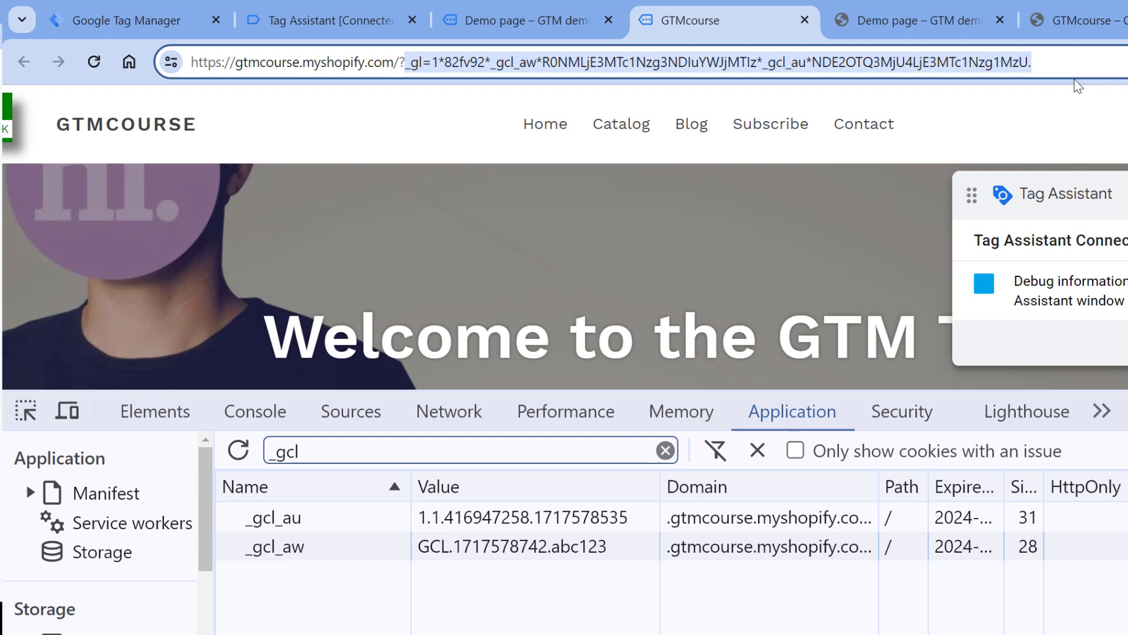
Set the Conversion Linker's URL Position to Fragment.
{"action": "left_click", "coordinate": [200, 22]}
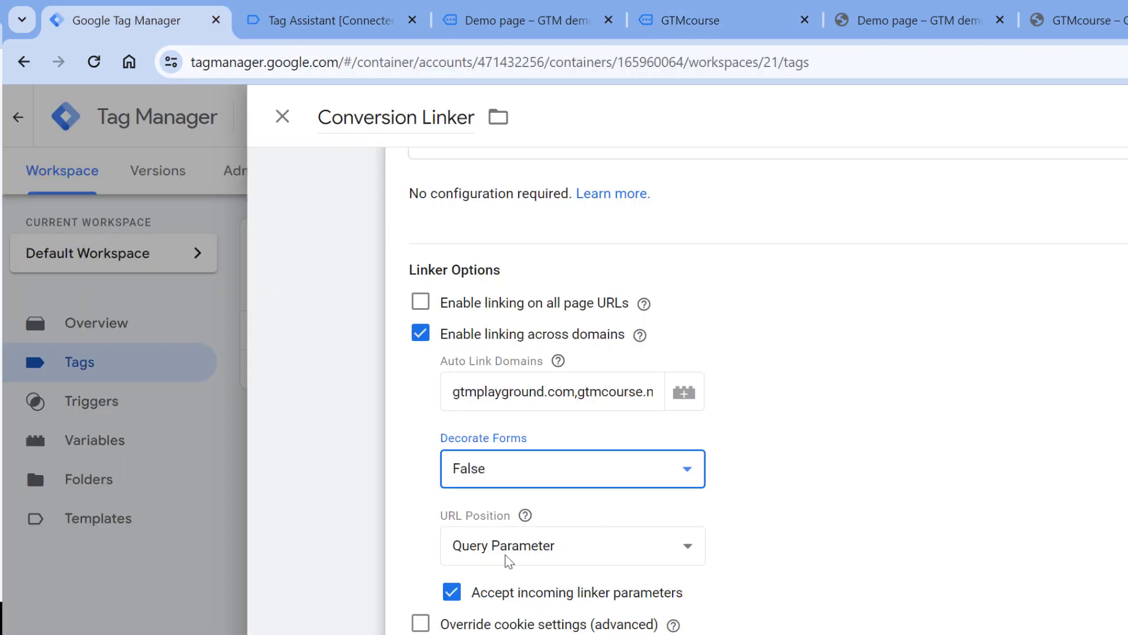
{"action": "left_click", "coordinate": [542, 554]}
{"action": "left_click", "coordinate": [481, 593]}
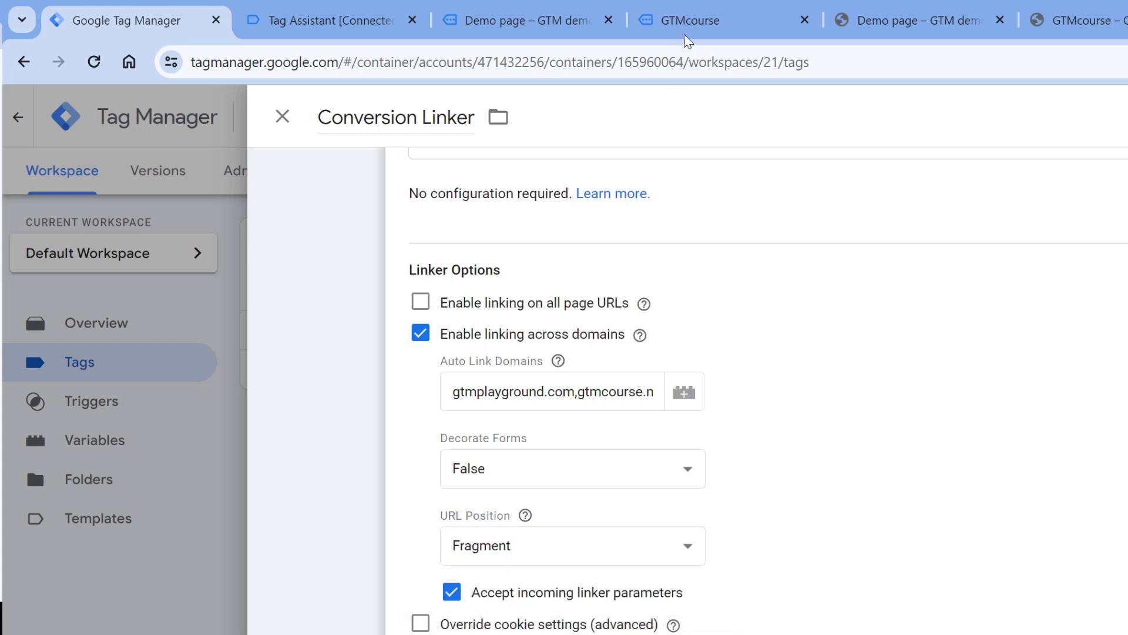
In the store URL, swap the ? before _gl for # to illustrate fragments, then restore it.
{"action": "left_click", "coordinate": [722, 24]}
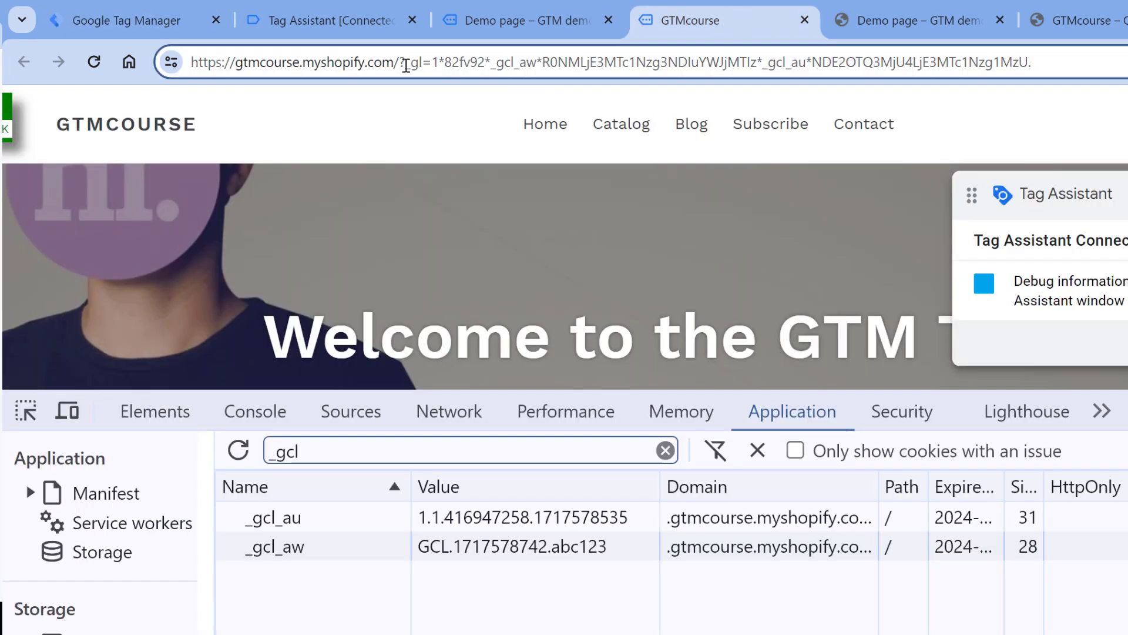
{"action": "left_click", "coordinate": [403, 63]}
{"action": "key", "text": "BackSpace"}
{"action": "type", "text": "#"}
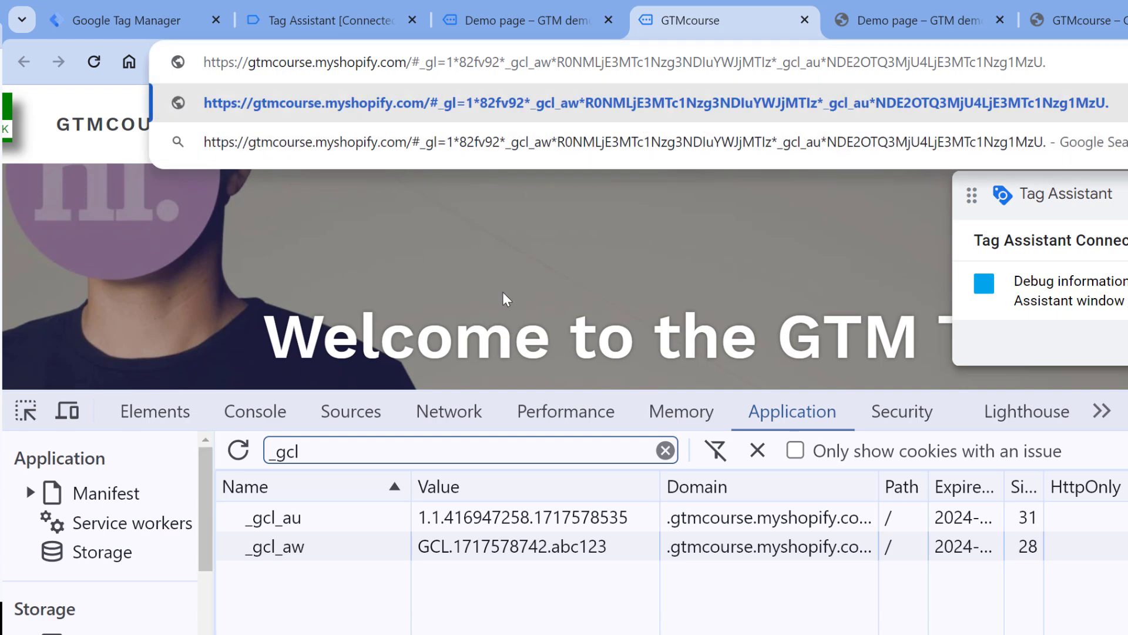
{"action": "key", "text": "BackSpace"}
{"action": "type", "text": "?"}
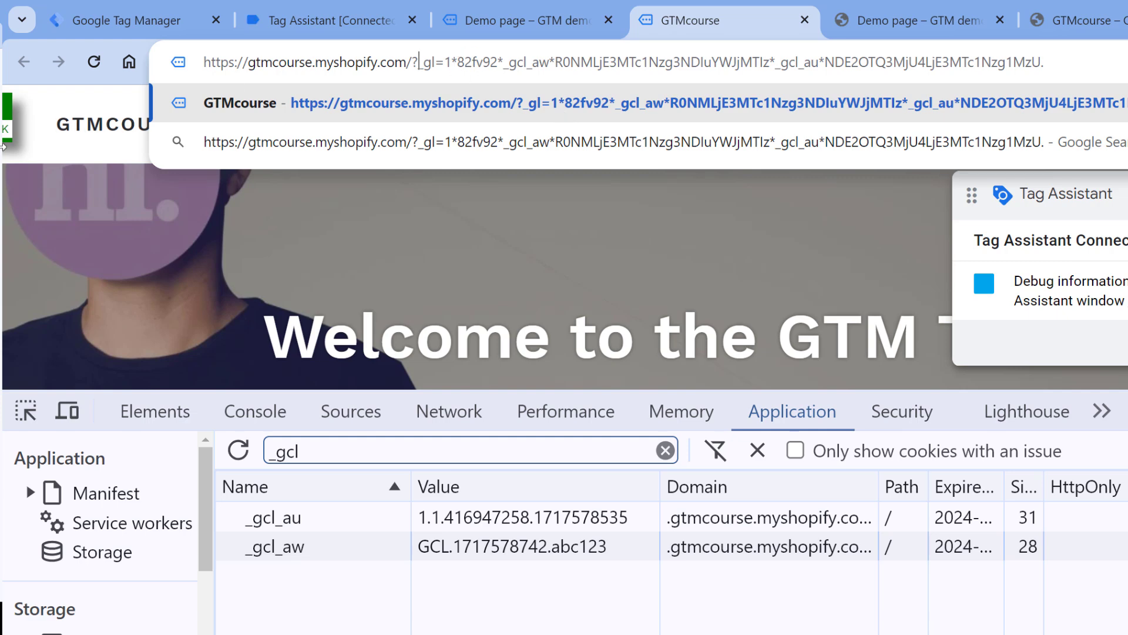
{"action": "key", "text": "ctrl+1"}
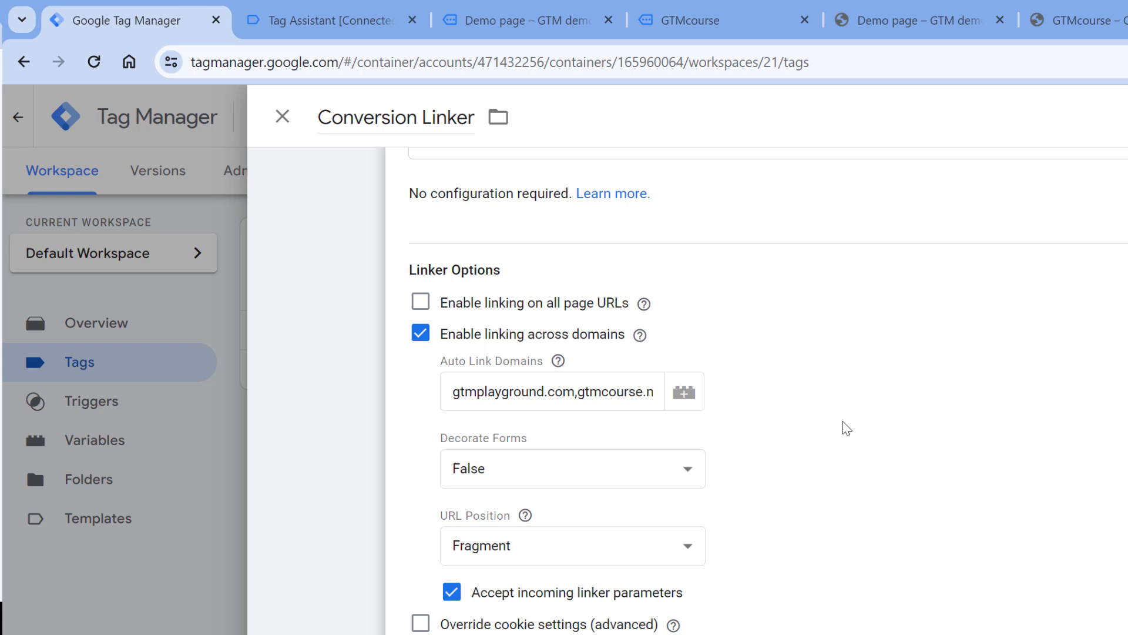
Set Decorate Forms to True and uncheck Enable linking across domains.
{"action": "left_click", "coordinate": [568, 467]}
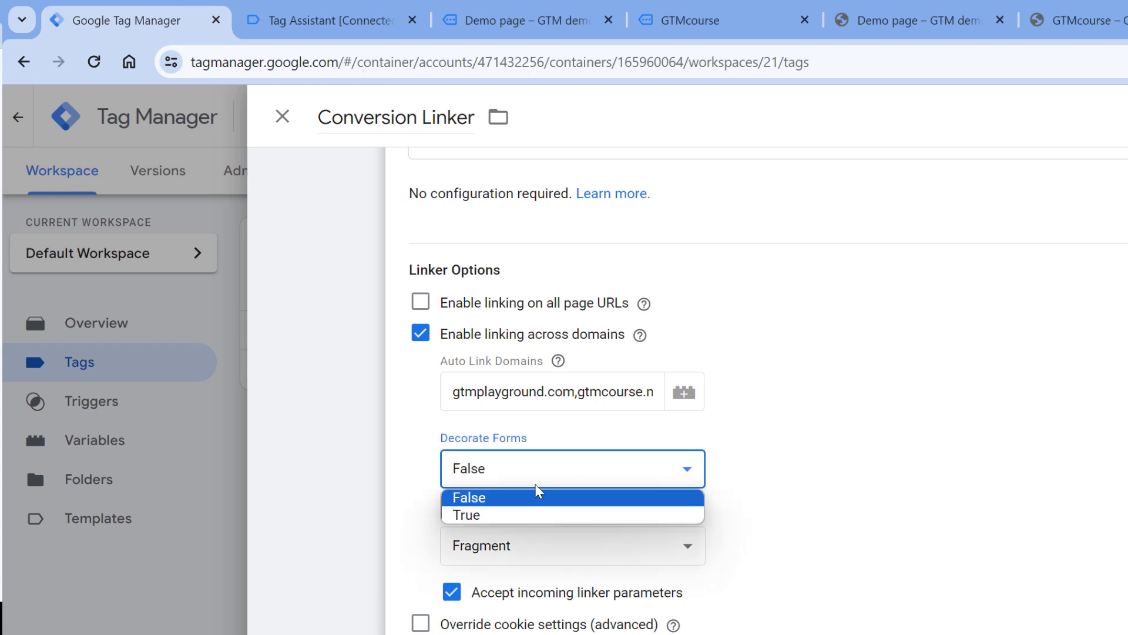
{"action": "left_click", "coordinate": [524, 514]}
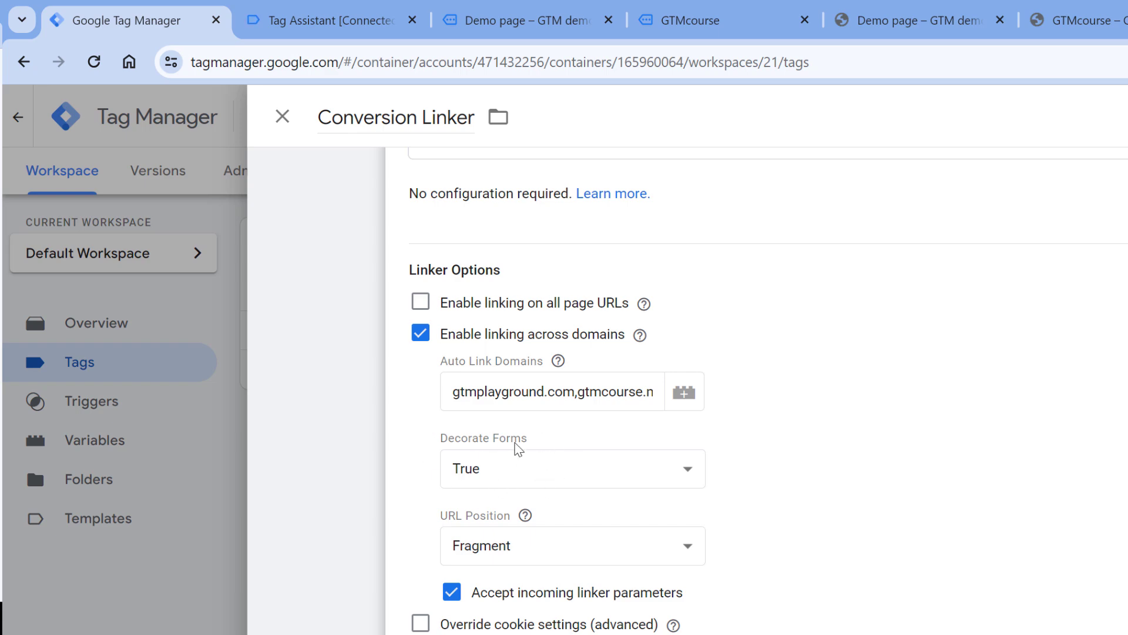
{"action": "scroll", "coordinate": [574, 478], "scroll_direction": "down", "scroll_amount": 1}
{"action": "left_click", "coordinate": [420, 293]}
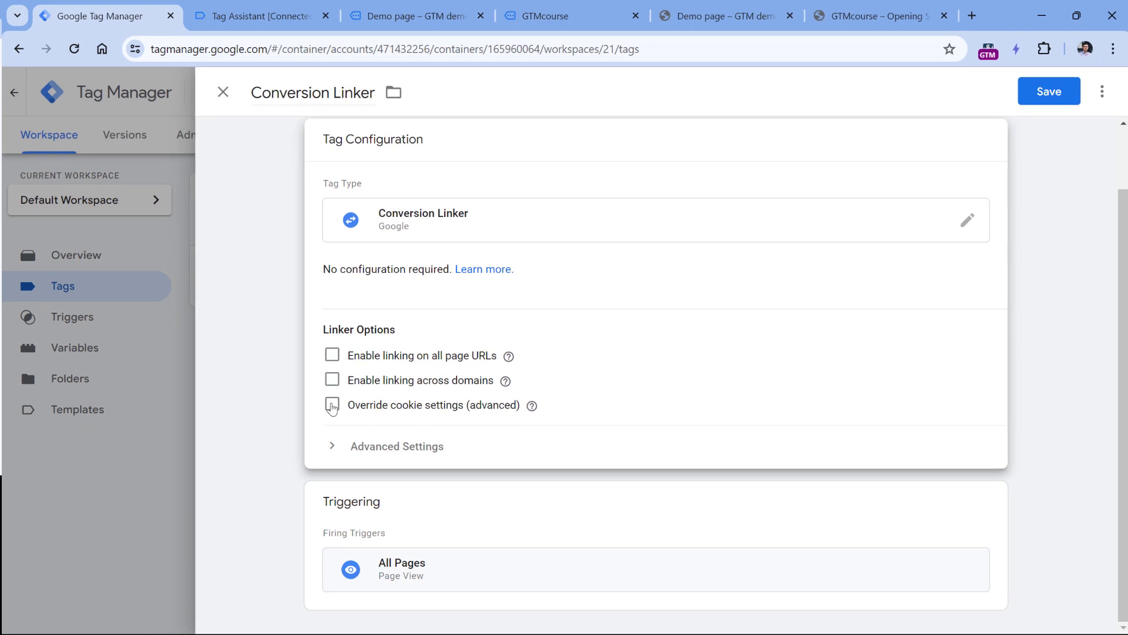
Enable Override cookie settings (advanced) and filter the demo page's cookies by _gc.
{"action": "left_click", "coordinate": [332, 406]}
{"action": "scroll", "coordinate": [605, 327], "scroll_direction": "down", "scroll_amount": 1}
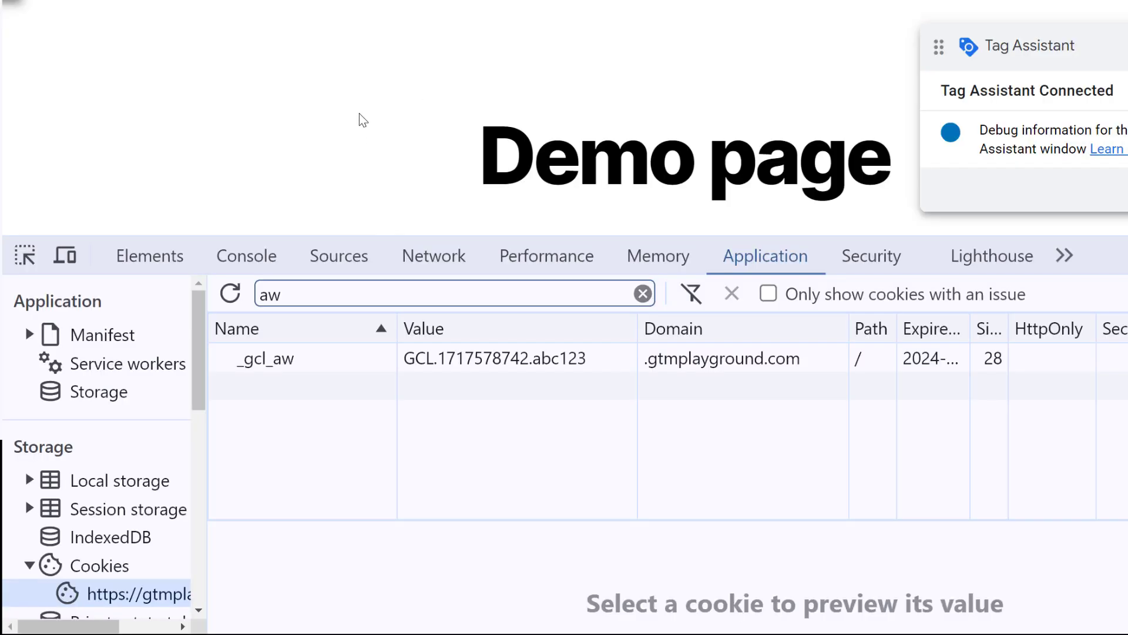
{"action": "left_click", "coordinate": [306, 290]}
{"action": "left_click_drag", "start_coordinate": [305, 291], "coordinate": [257, 313]}
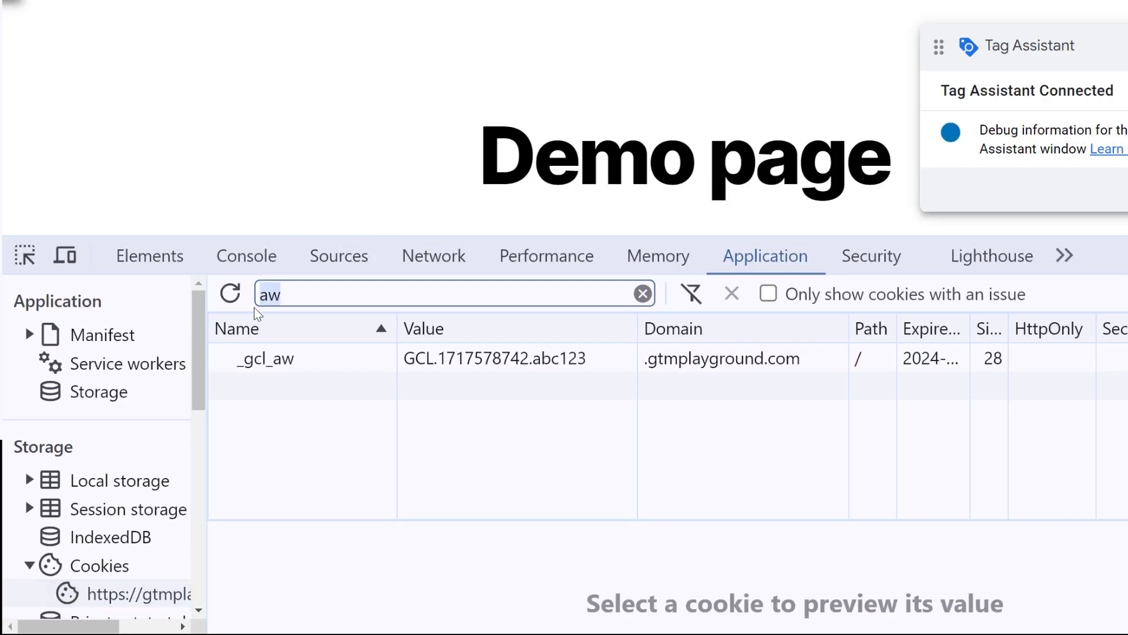
{"action": "key", "text": "BackSpace"}
{"action": "type", "text": "_gcl"}
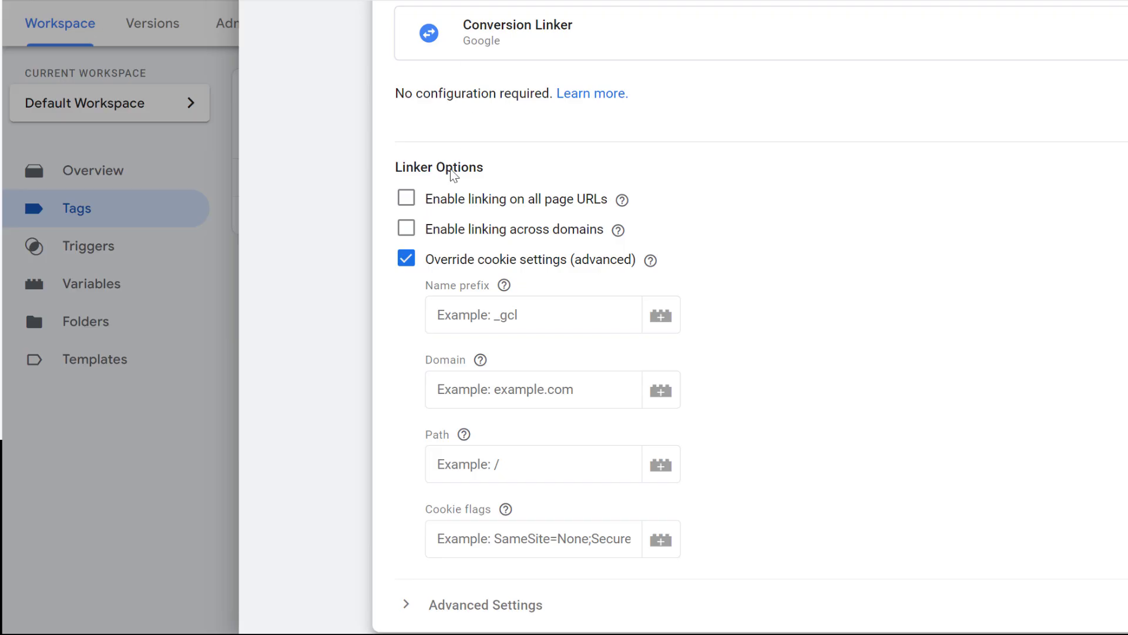
Leave the Name prefix empty and view the _gcl_au cookie's value.
{"action": "left_click", "coordinate": [478, 310]}
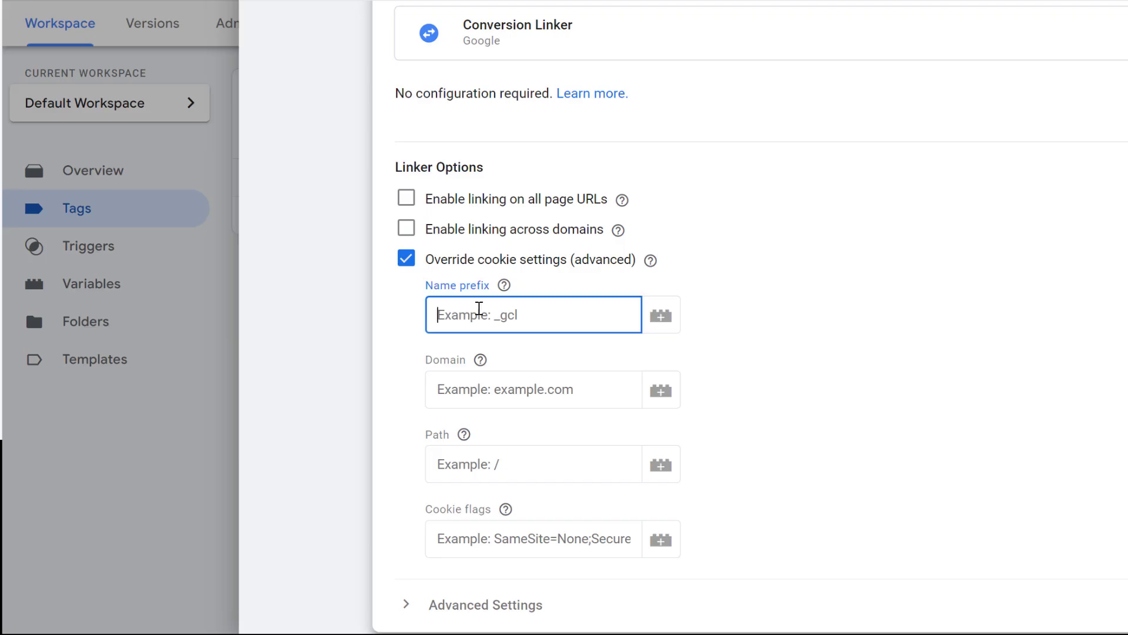
{"action": "type", "text": "_"}
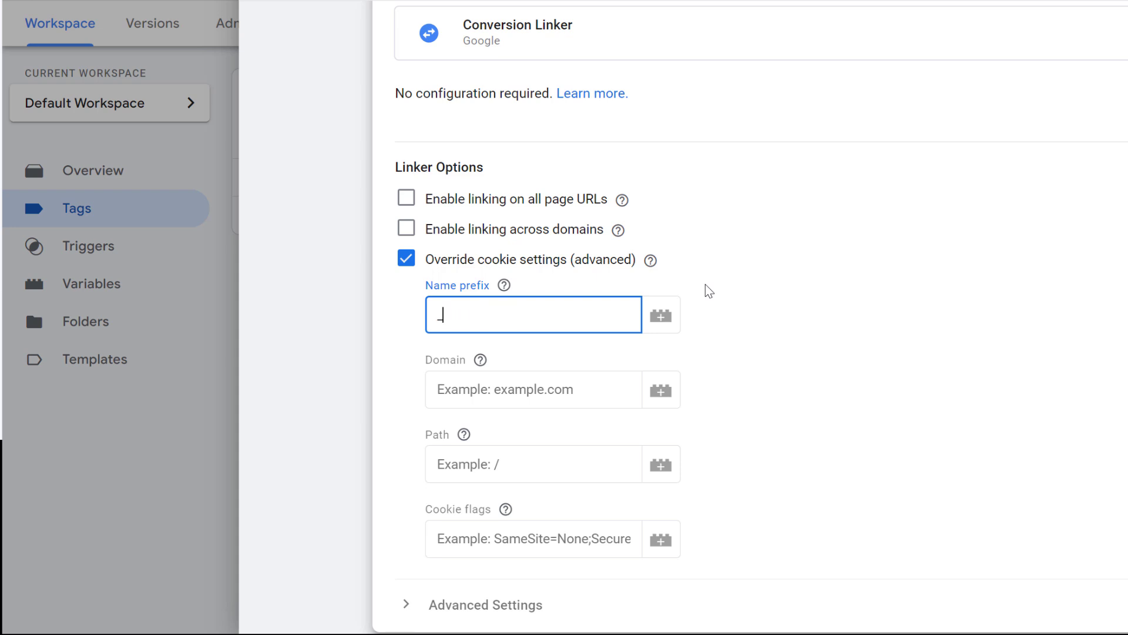
{"action": "key", "text": "BackSpace"}
{"action": "key", "text": "BackSpace"}
{"action": "key", "text": "BackSpace"}
{"action": "key", "text": "BackSpace"}
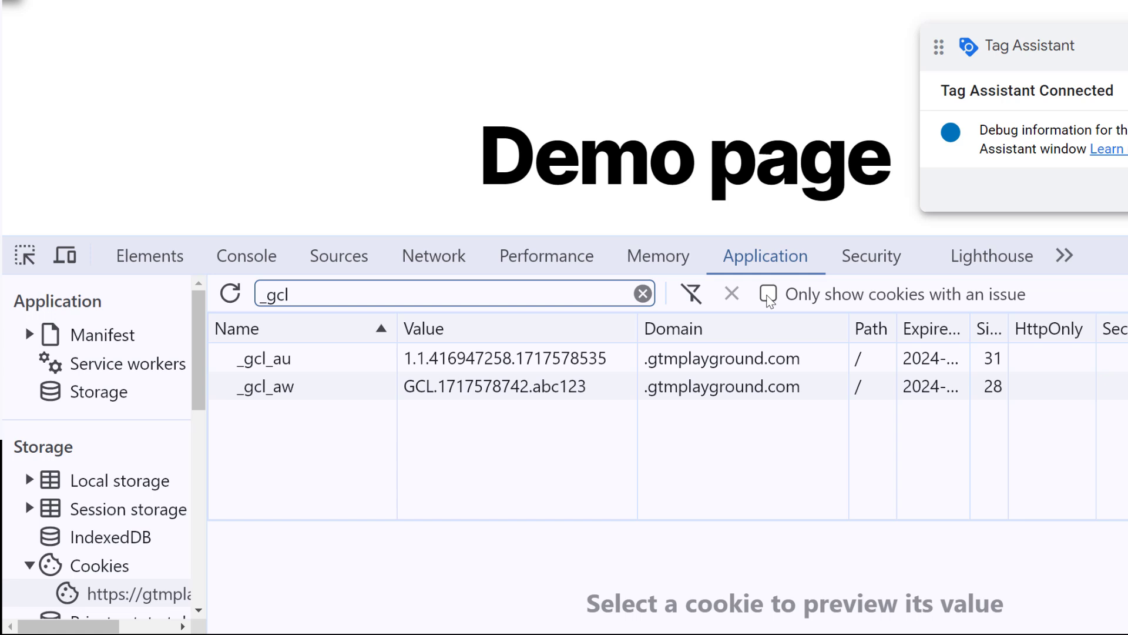
{"action": "left_click", "coordinate": [716, 366]}
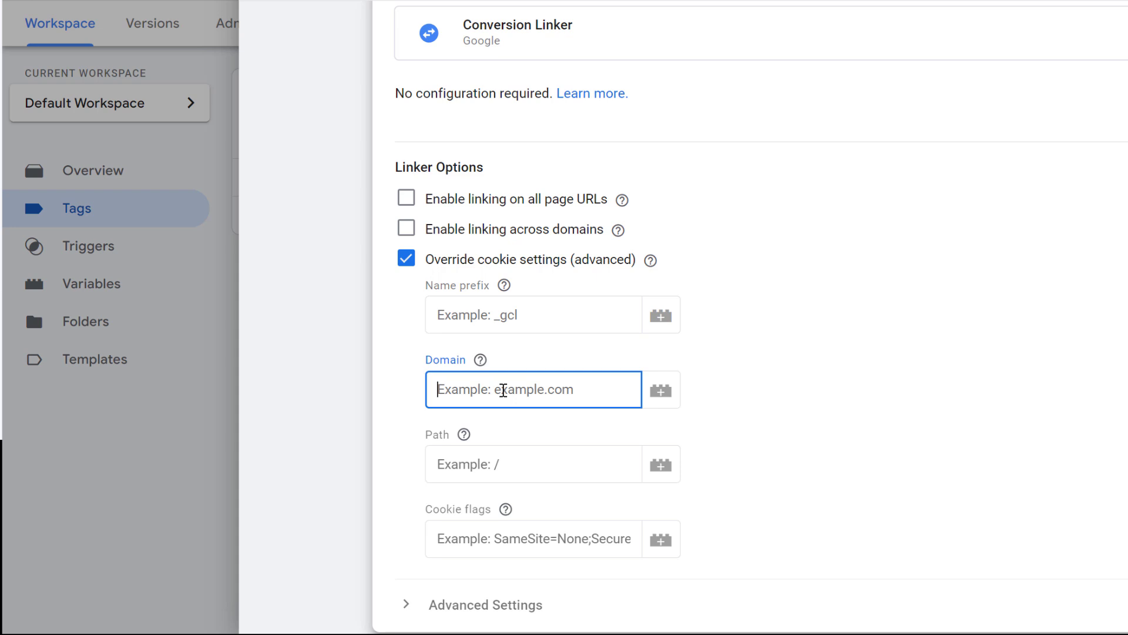
{"action": "type", "text": "www.gtmplayground"}
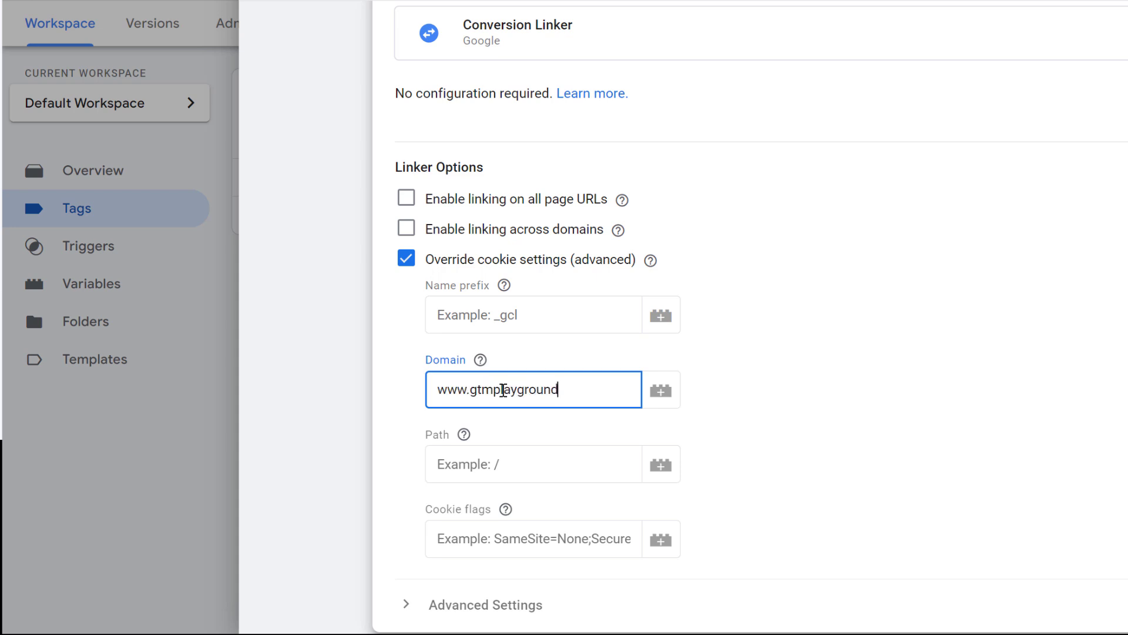
{"action": "type", "text": ".com"}
{"action": "left_click_drag", "start_coordinate": [605, 388], "coordinate": [429, 387]}
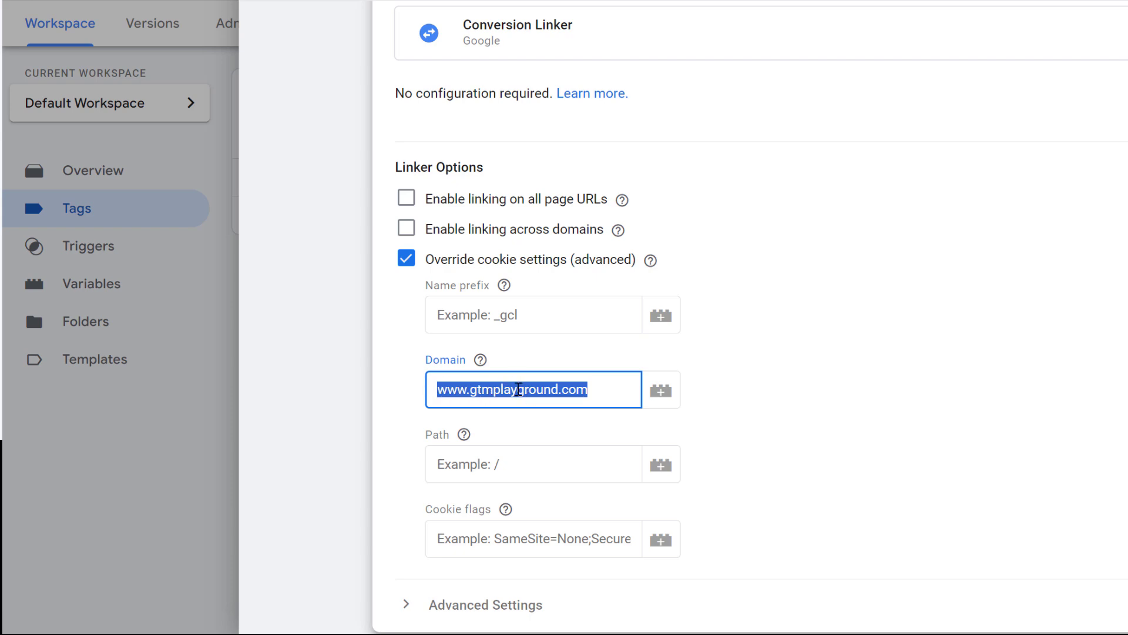
{"action": "key", "text": "BackSpace"}
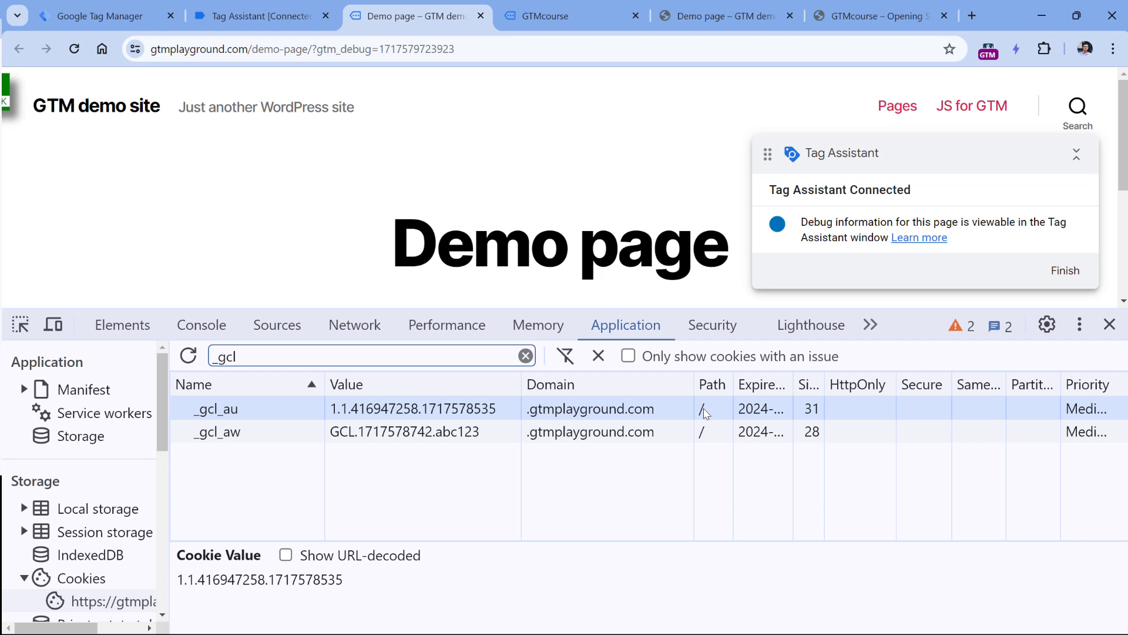
{"action": "left_click_drag", "start_coordinate": [247, 49], "coordinate": [476, 53]}
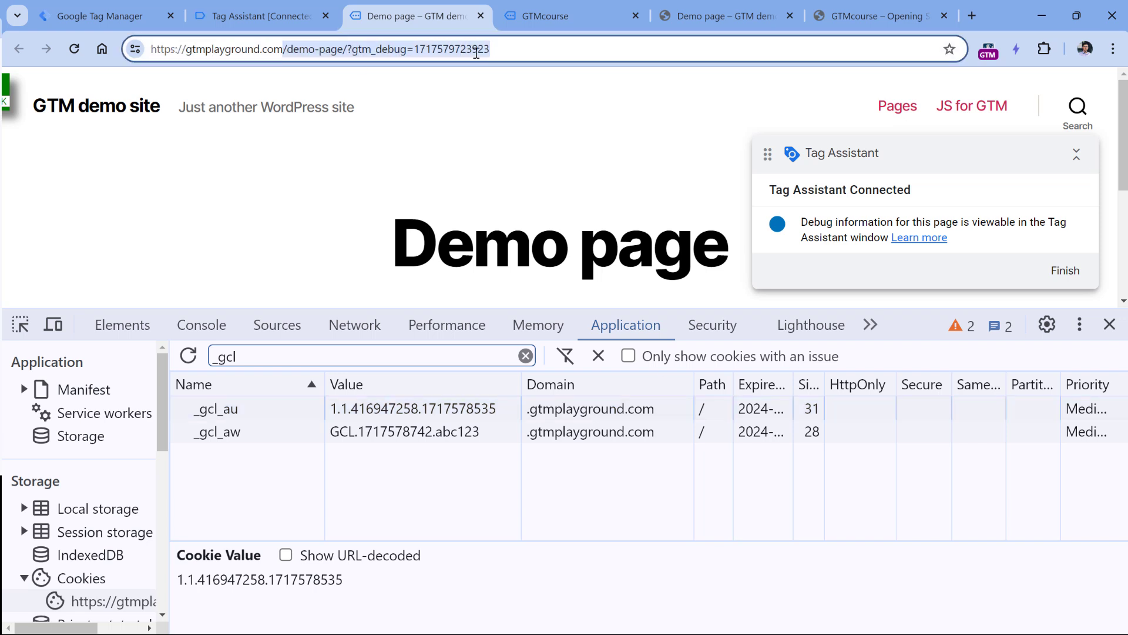
{"action": "left_click", "coordinate": [310, 50]}
{"action": "left_click_drag", "start_coordinate": [284, 48], "coordinate": [348, 50]}
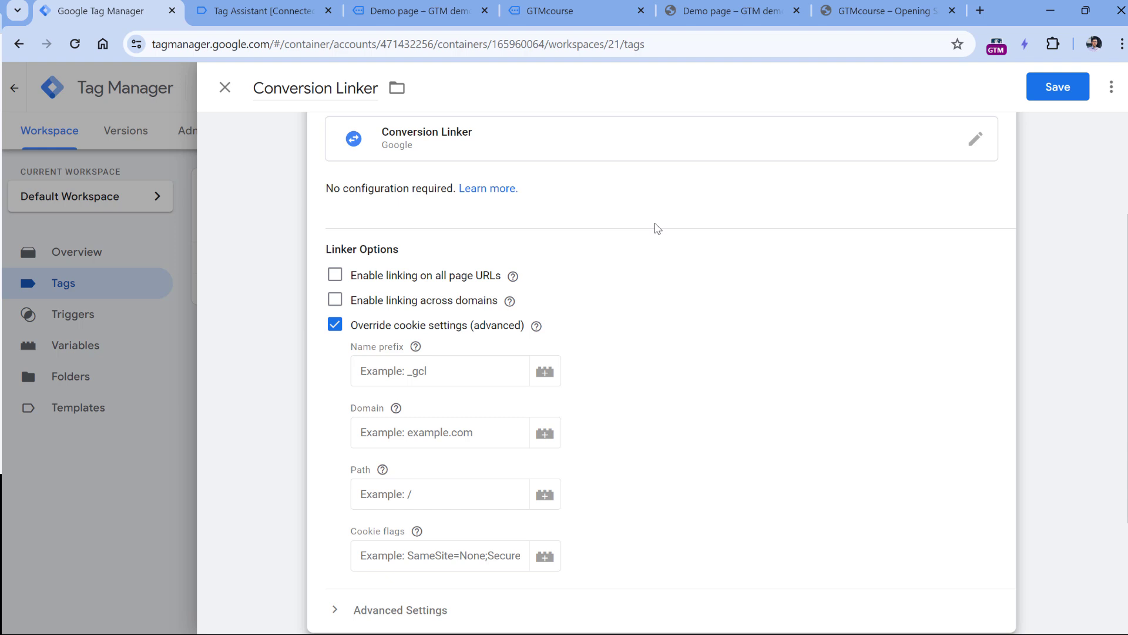
Enter /en as the cookie Path as an example, then clear it.
{"action": "left_click", "coordinate": [440, 488]}
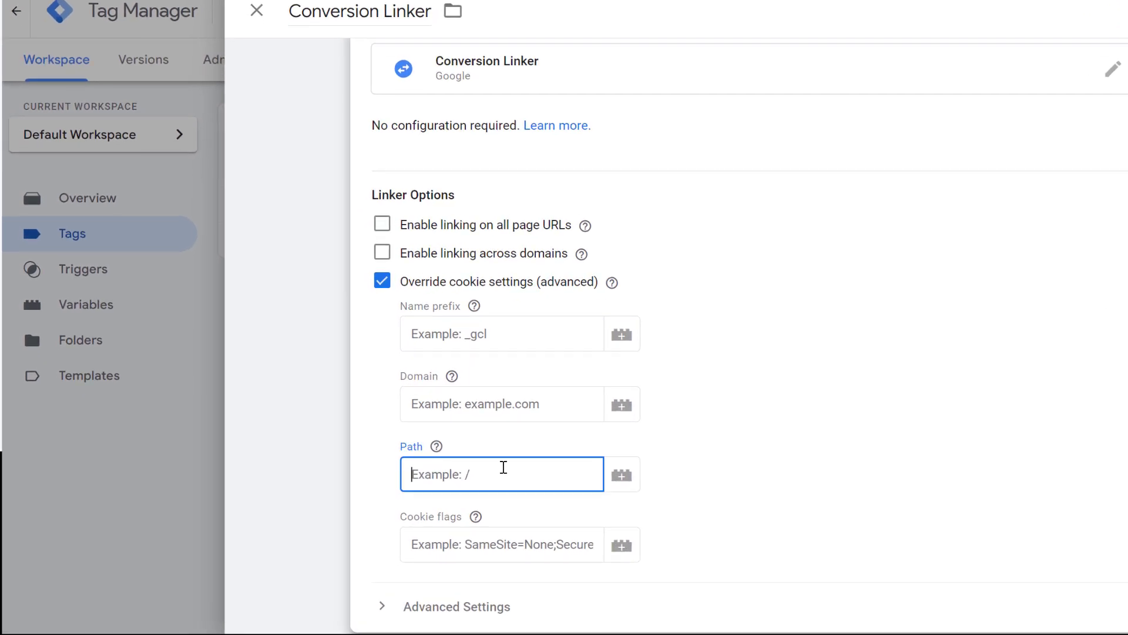
{"action": "type", "text": "/en/"}
{"action": "key", "text": "ctrl+a"}
{"action": "key", "text": "BackSpace"}
Leave Cookie flags empty and uncheck Override cookie settings (advanced).
{"action": "scroll", "coordinate": [778, 489], "scroll_direction": "down", "scroll_amount": 3}
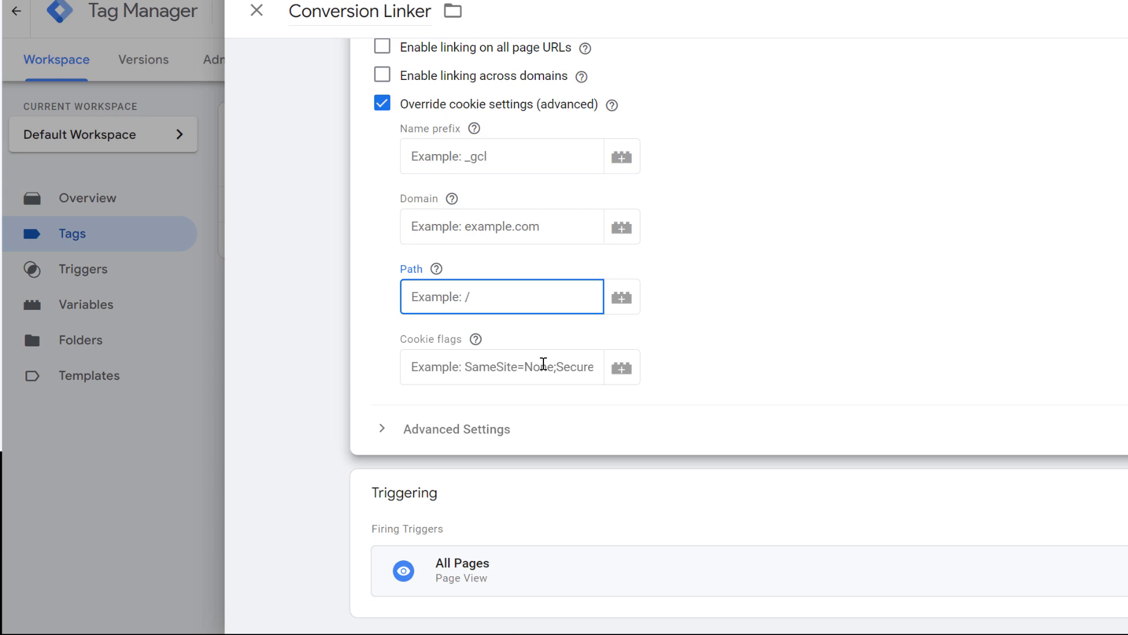
{"action": "left_click", "coordinate": [511, 367]}
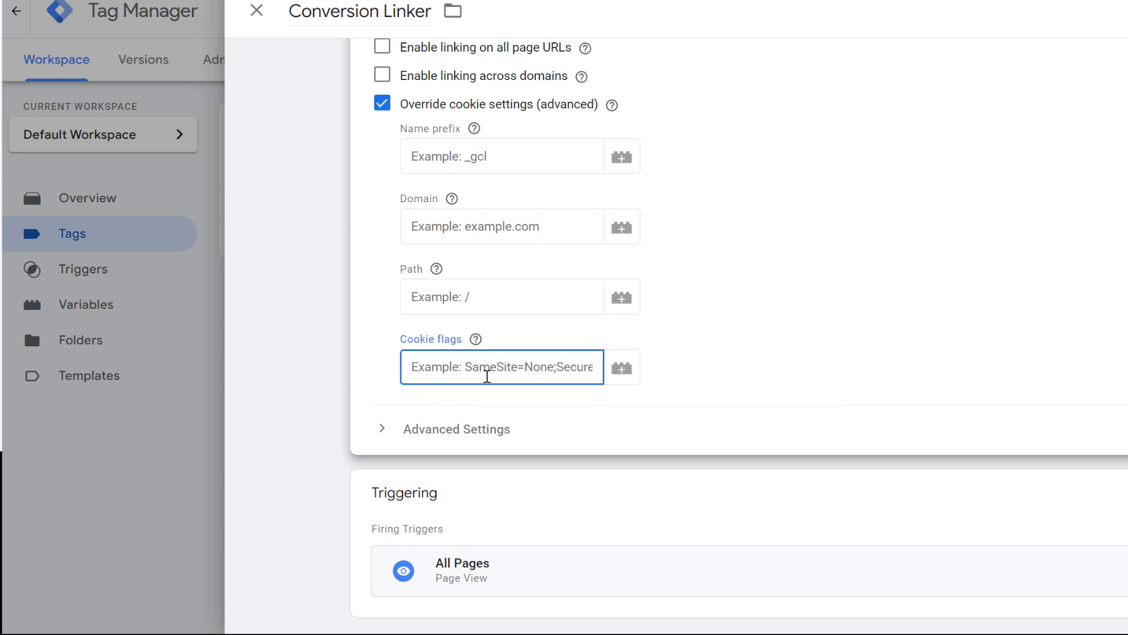
{"action": "left_click", "coordinate": [753, 309]}
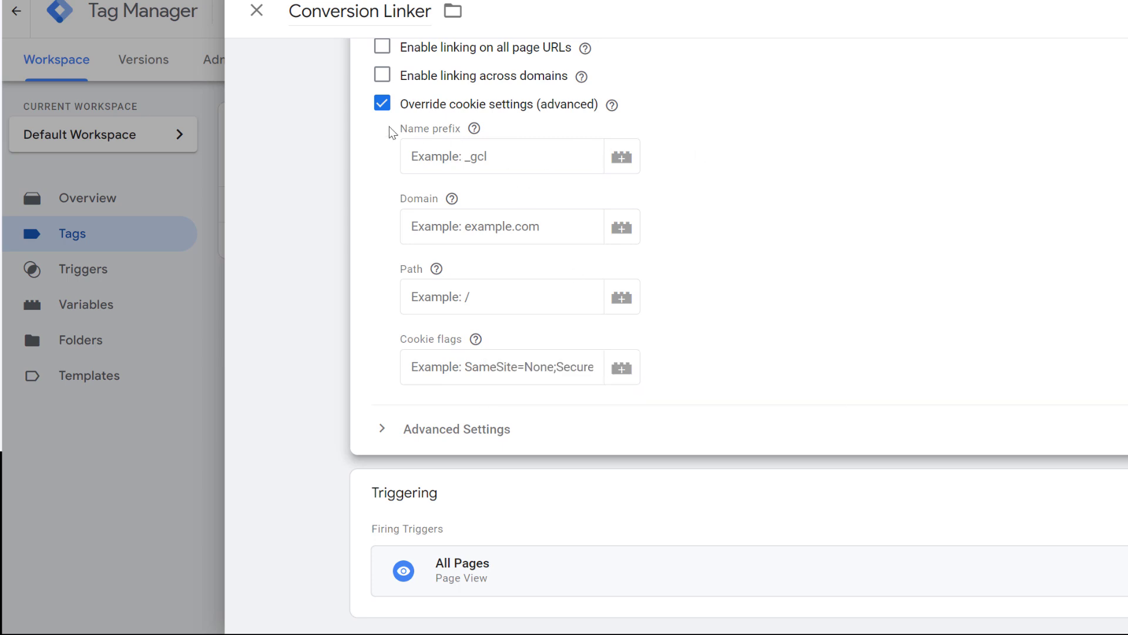
{"action": "left_click", "coordinate": [382, 105]}
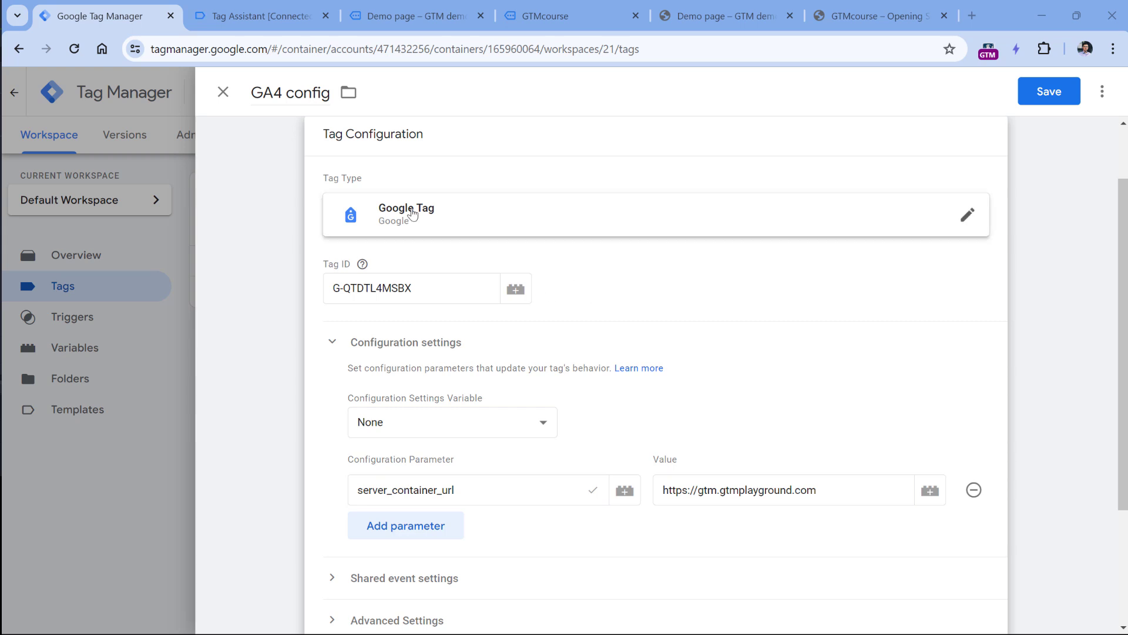
{"action": "triple_click", "coordinate": [488, 483]}
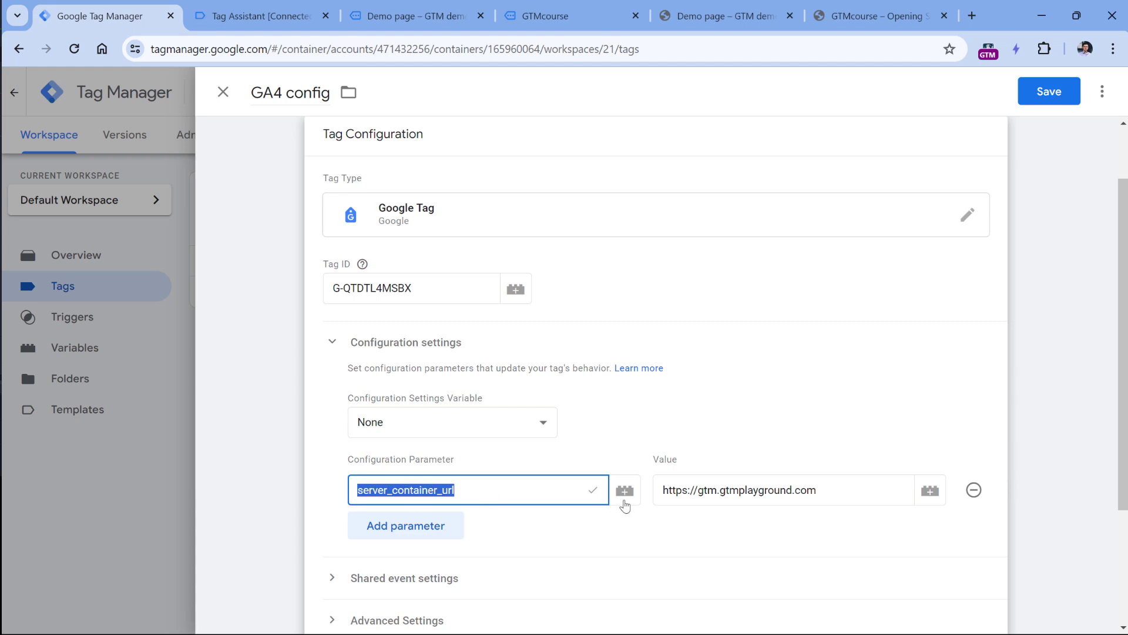
{"action": "triple_click", "coordinate": [680, 499]}
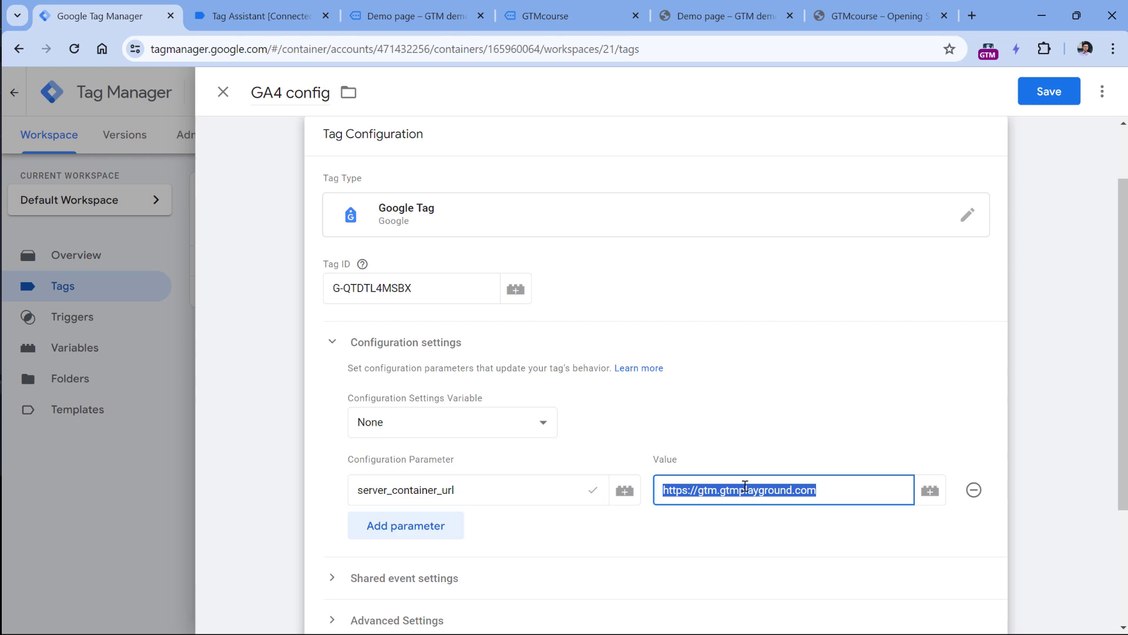
{"action": "left_click", "coordinate": [551, 493]}
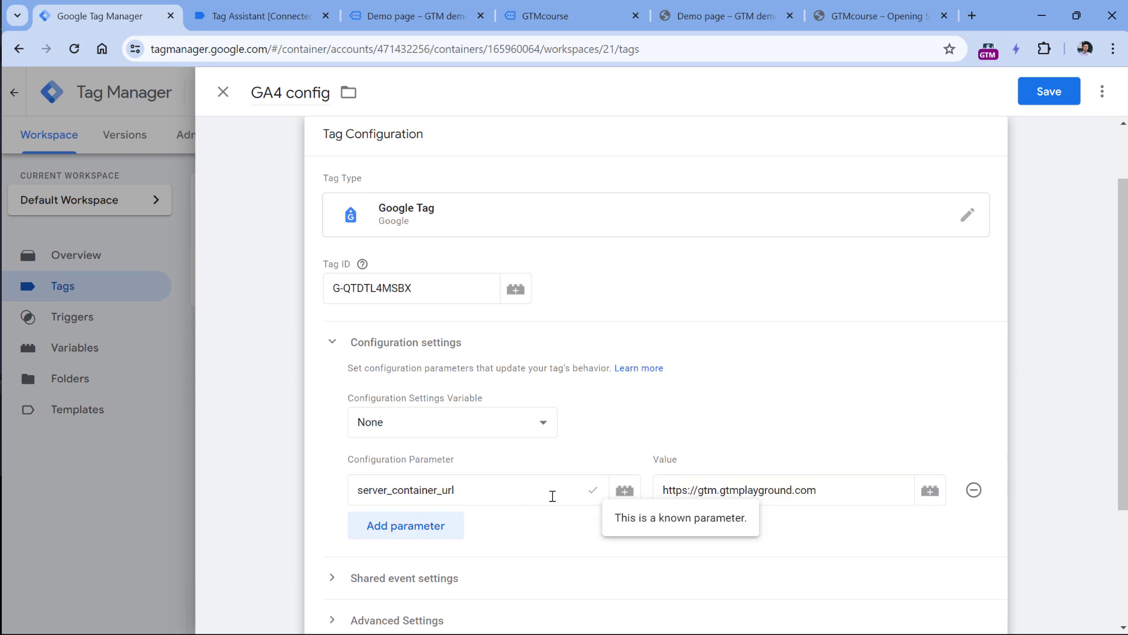
{"action": "triple_click", "coordinate": [801, 491]}
{"action": "left_click", "coordinate": [802, 493]}
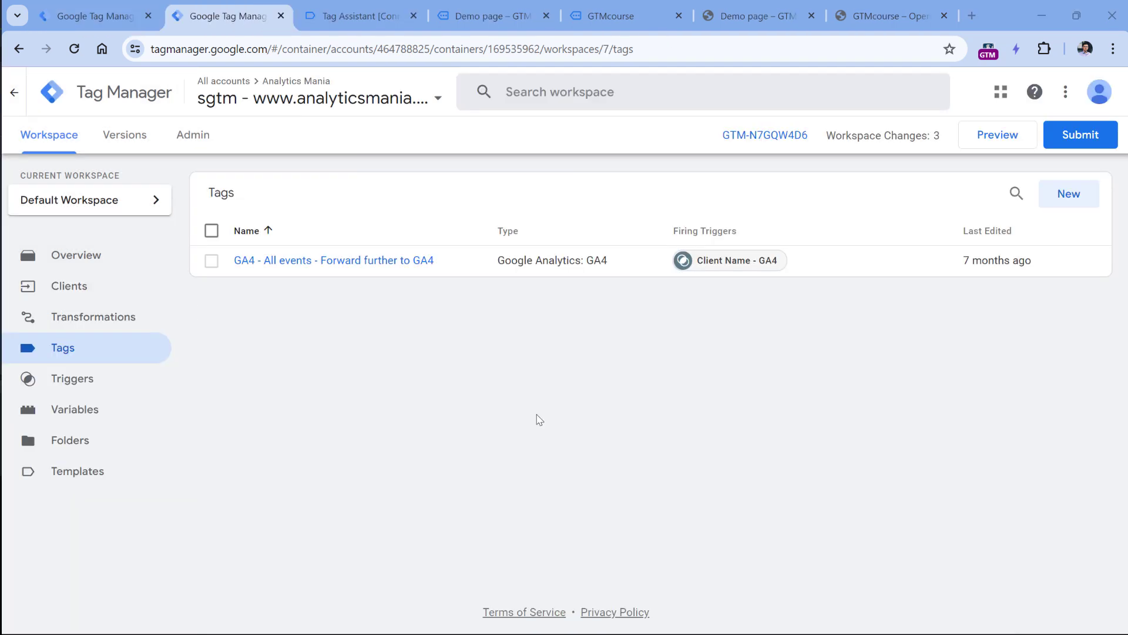
Create a new tag of type Conversion Linker in the server container.
{"action": "left_click", "coordinate": [70, 288]}
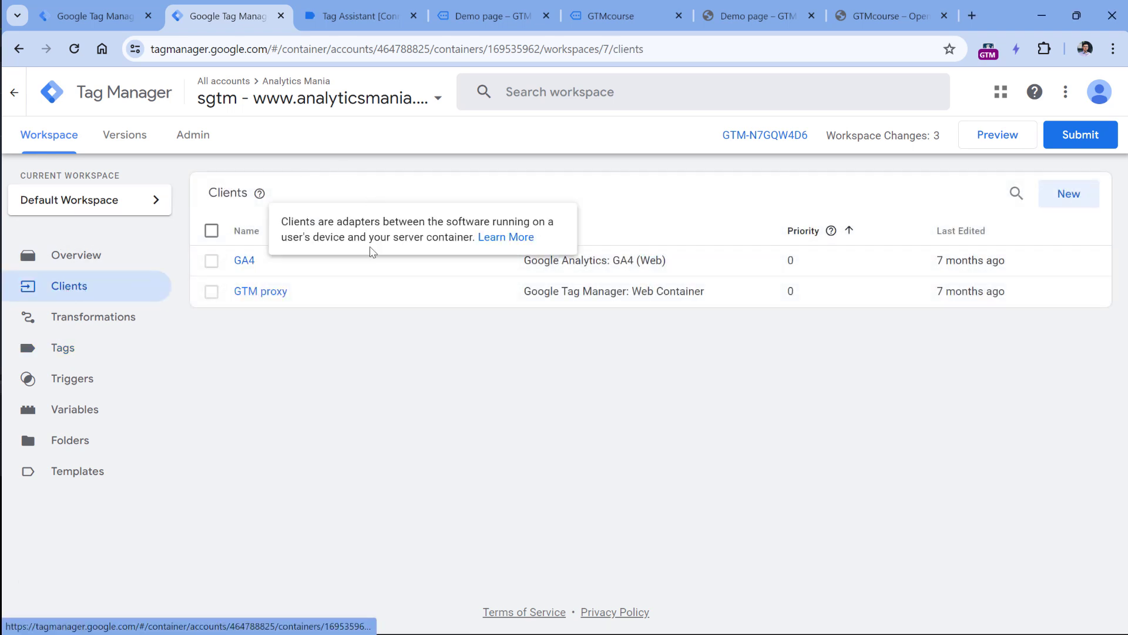
{"action": "left_click", "coordinate": [62, 350]}
{"action": "left_click", "coordinate": [1067, 194]}
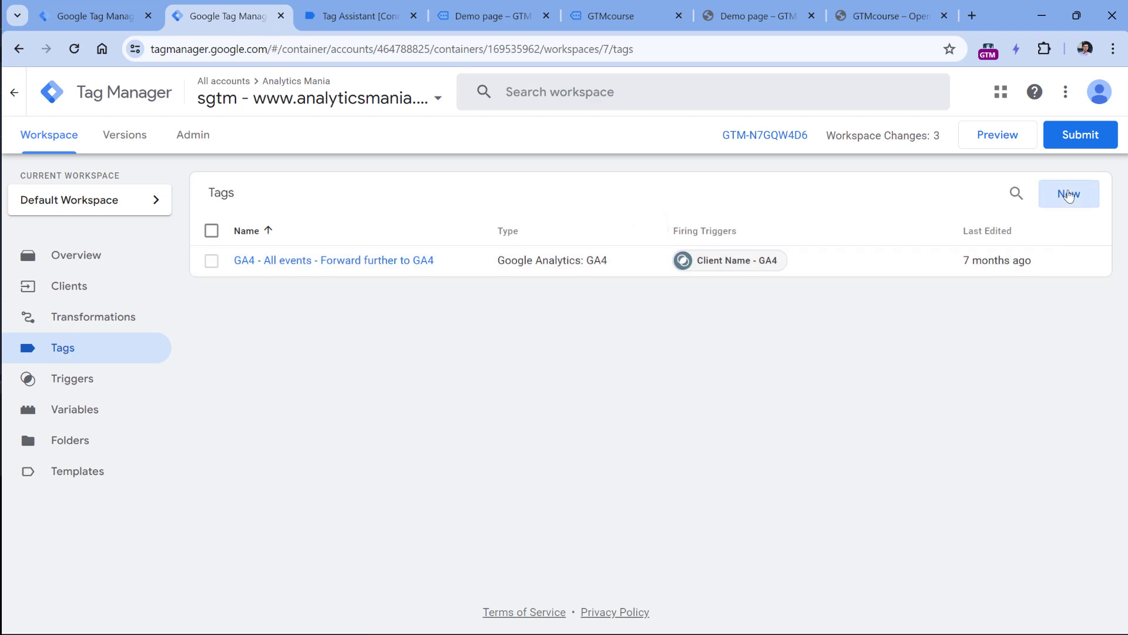
{"action": "left_click", "coordinate": [452, 231]}
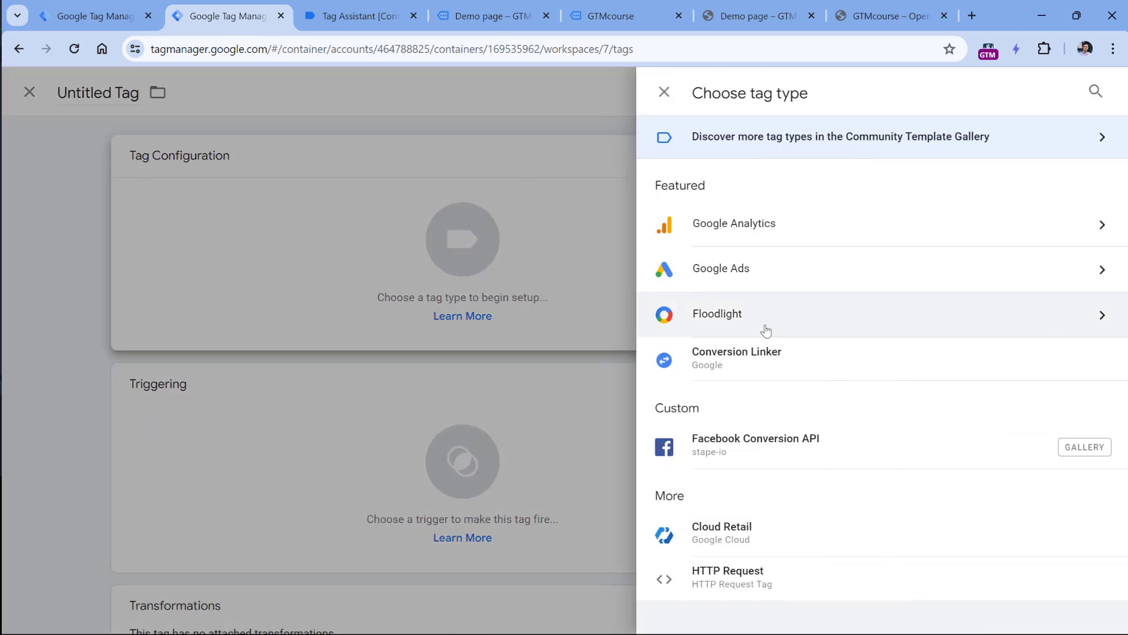
{"action": "left_click", "coordinate": [748, 366]}
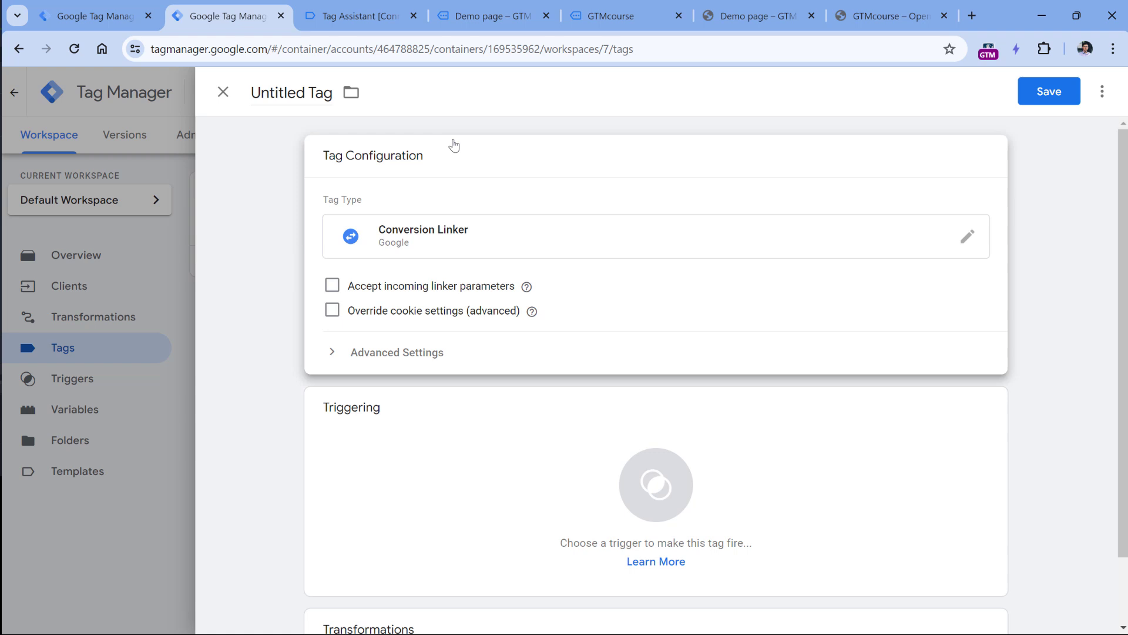
Check Accept incoming linker parameters, keep cookie overrides off, and open Triggering.
{"action": "left_click", "coordinate": [332, 290]}
{"action": "left_click", "coordinate": [332, 312]}
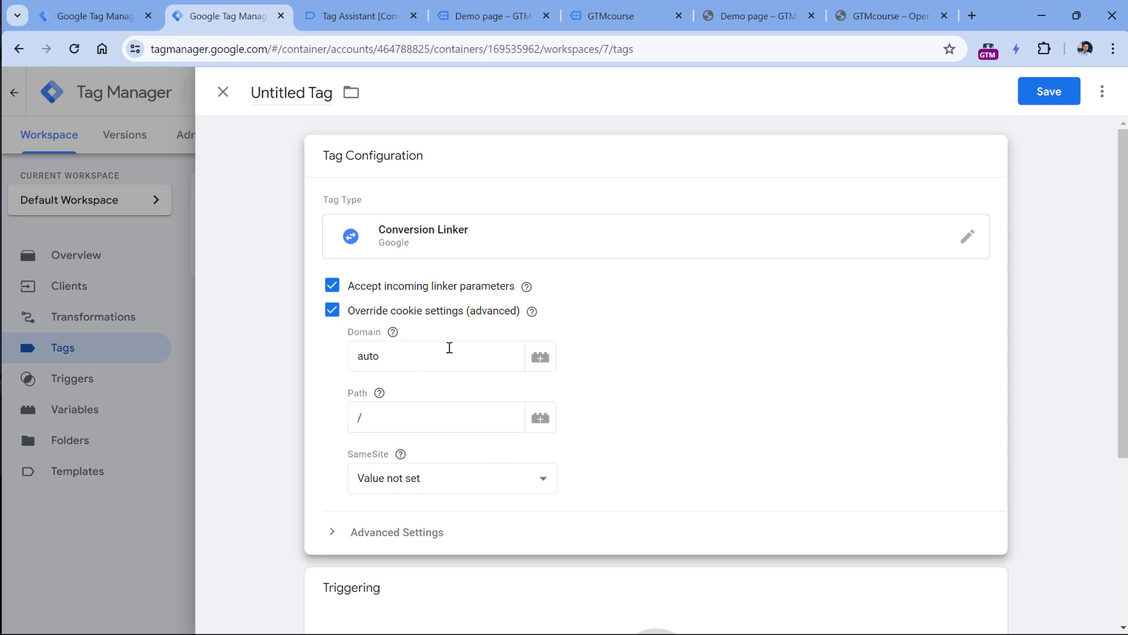
{"action": "left_click", "coordinate": [333, 310]}
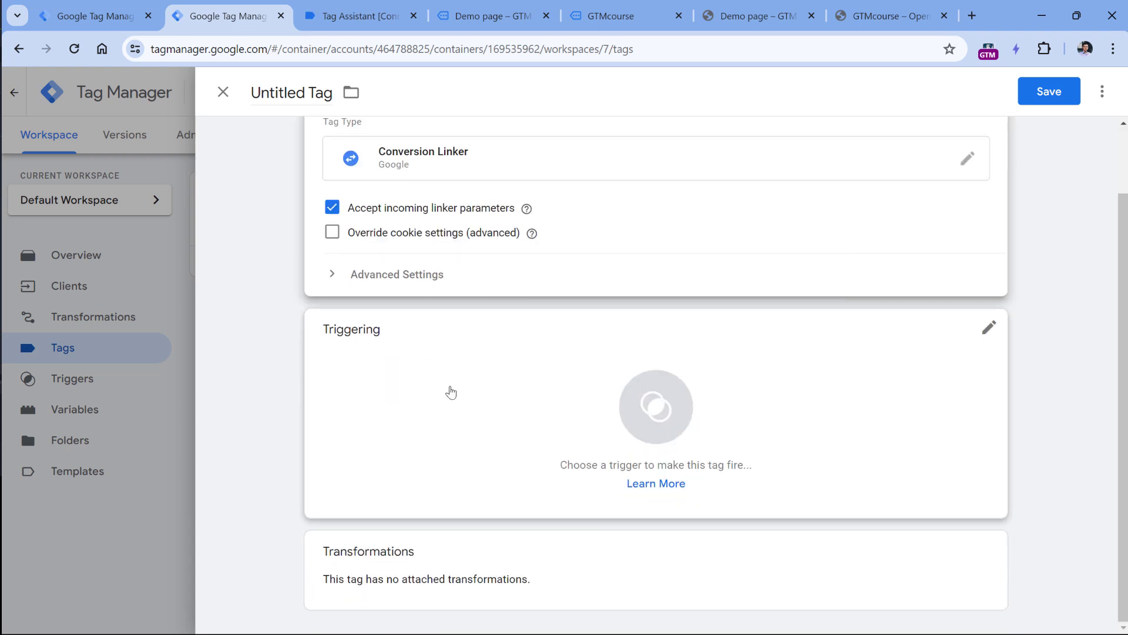
{"action": "left_click", "coordinate": [406, 385]}
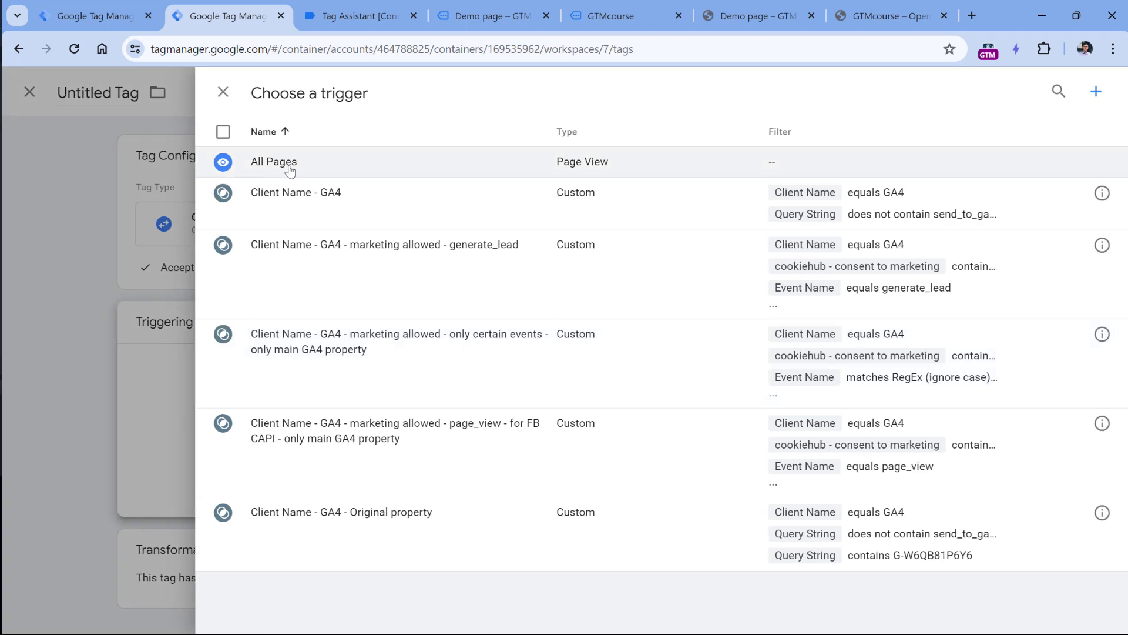
Fire the server Conversion Linker tag on the All Pages trigger and reopen its configuration.
{"action": "left_click", "coordinate": [289, 167]}
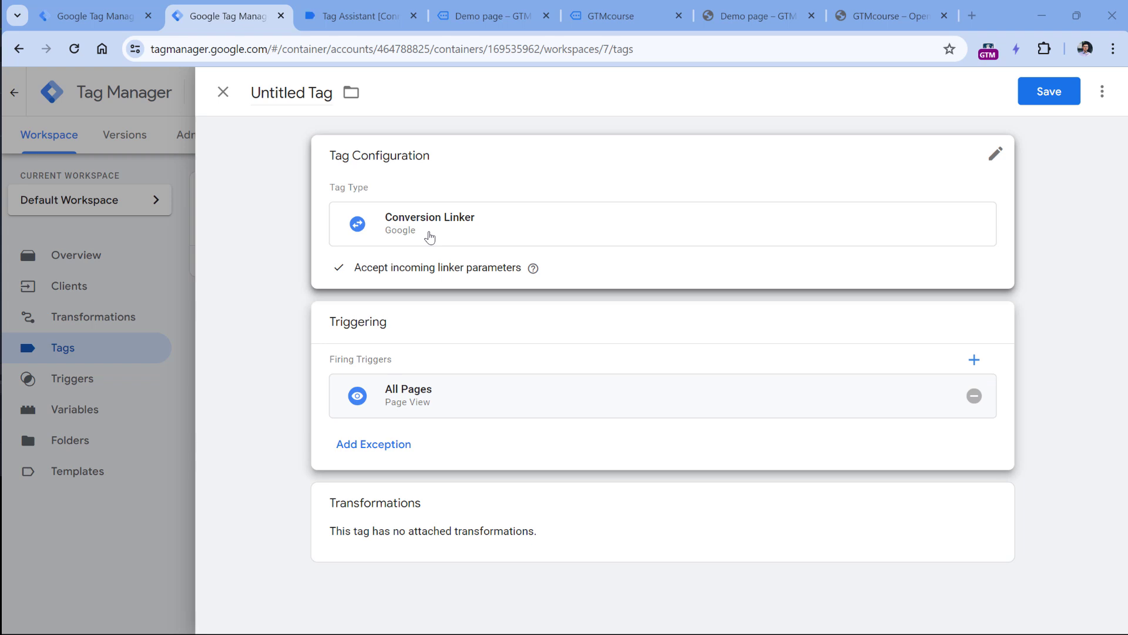
{"action": "left_click", "coordinate": [384, 165]}
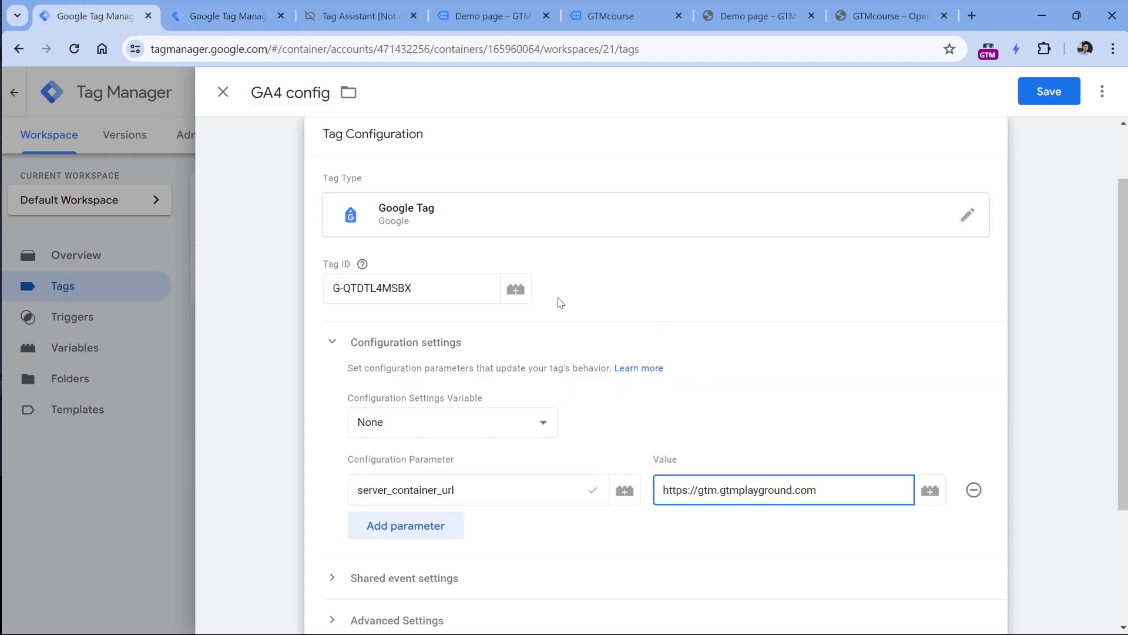
Compare with the server tag, then close the GA4 config editor, discarding its unsaved changes.
{"action": "left_click", "coordinate": [229, 21]}
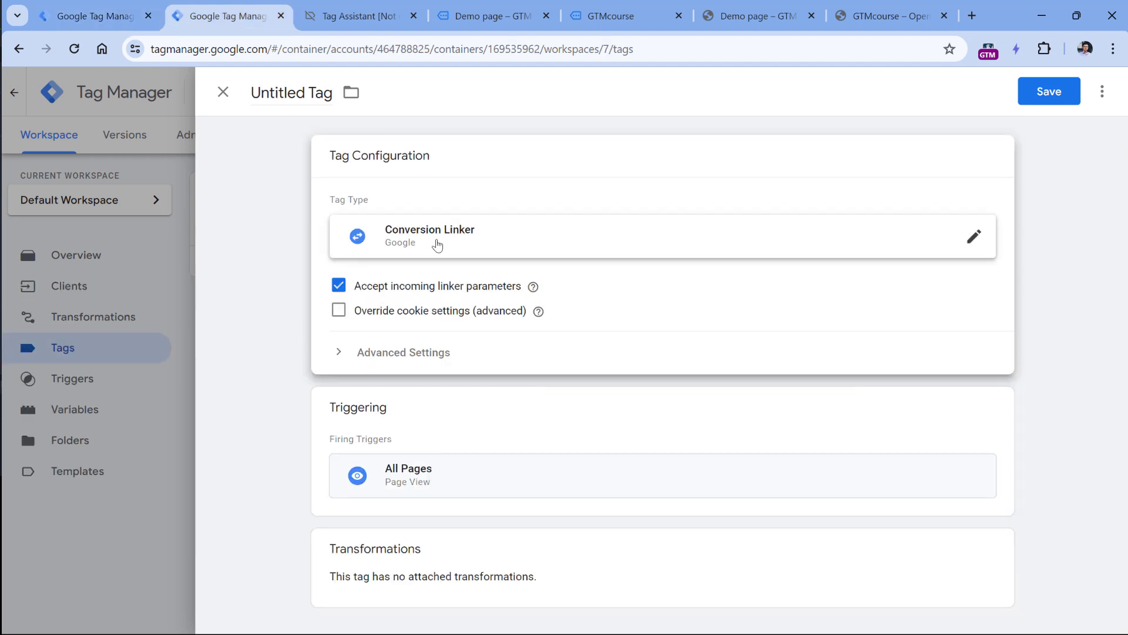
{"action": "left_click", "coordinate": [94, 16]}
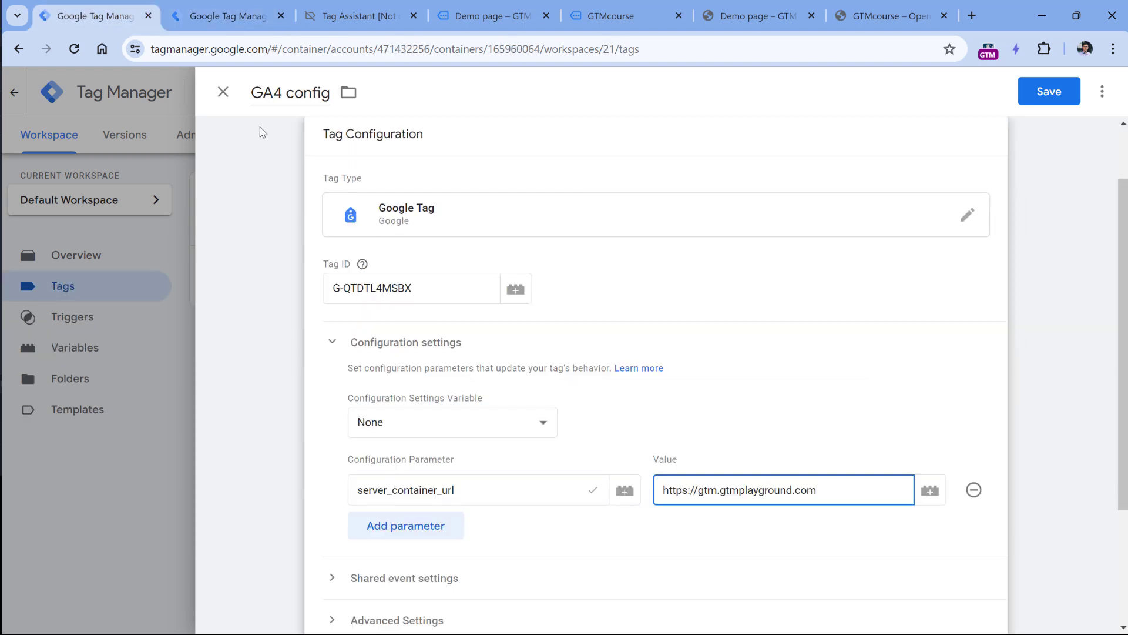
{"action": "left_click", "coordinate": [223, 93]}
{"action": "left_click", "coordinate": [696, 276]}
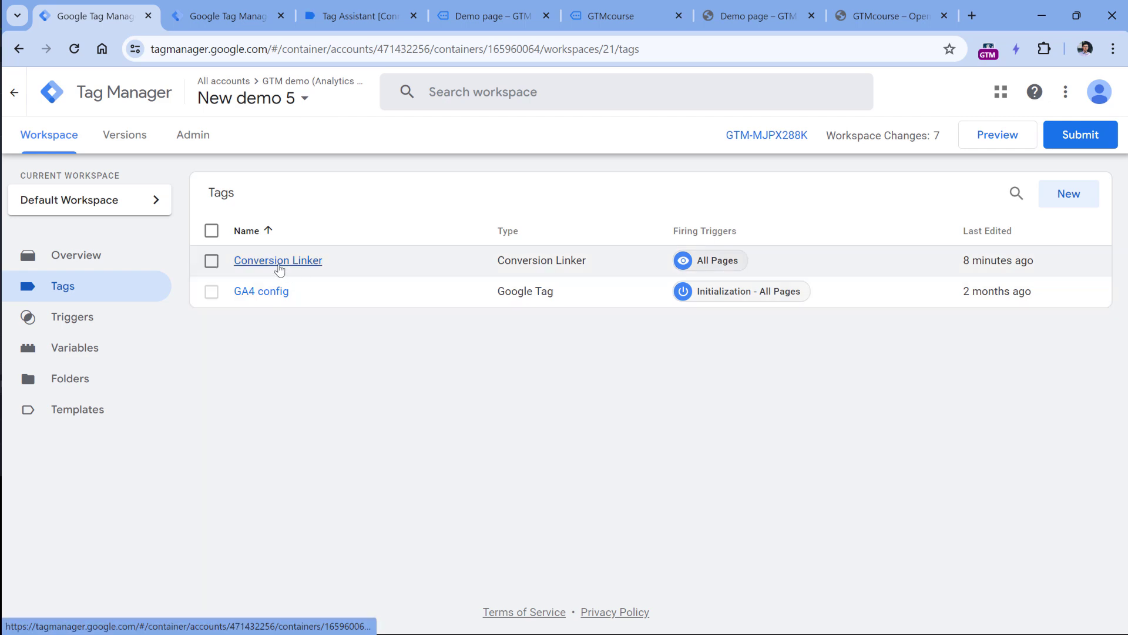
{"action": "key", "text": "ctrl+Tab"}
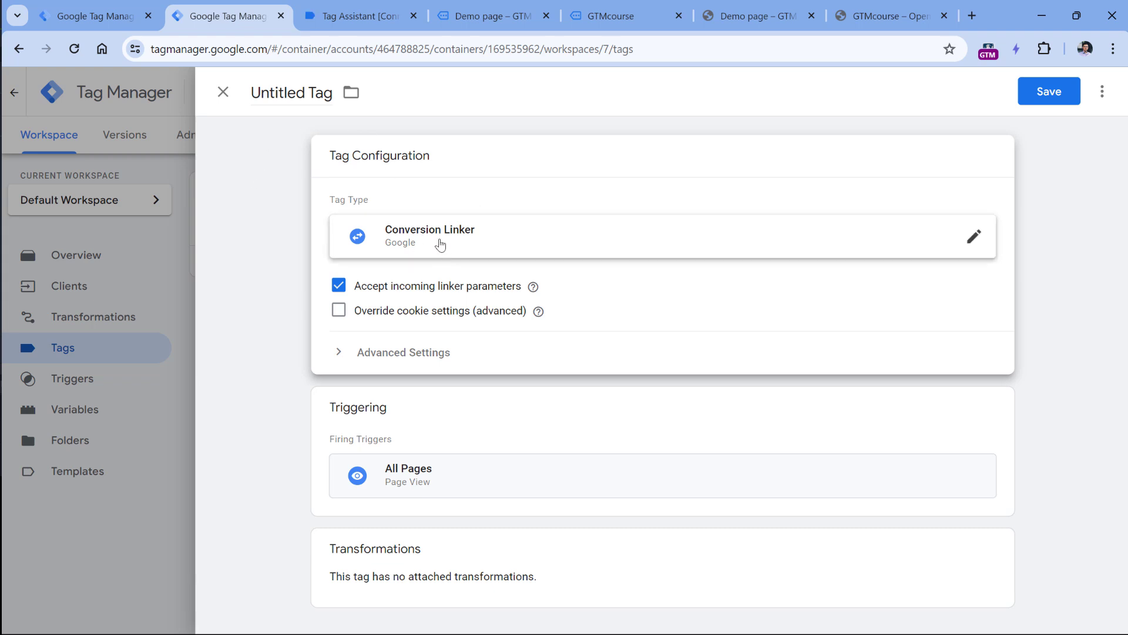
{"action": "key", "text": "ctrl+shift+Tab"}
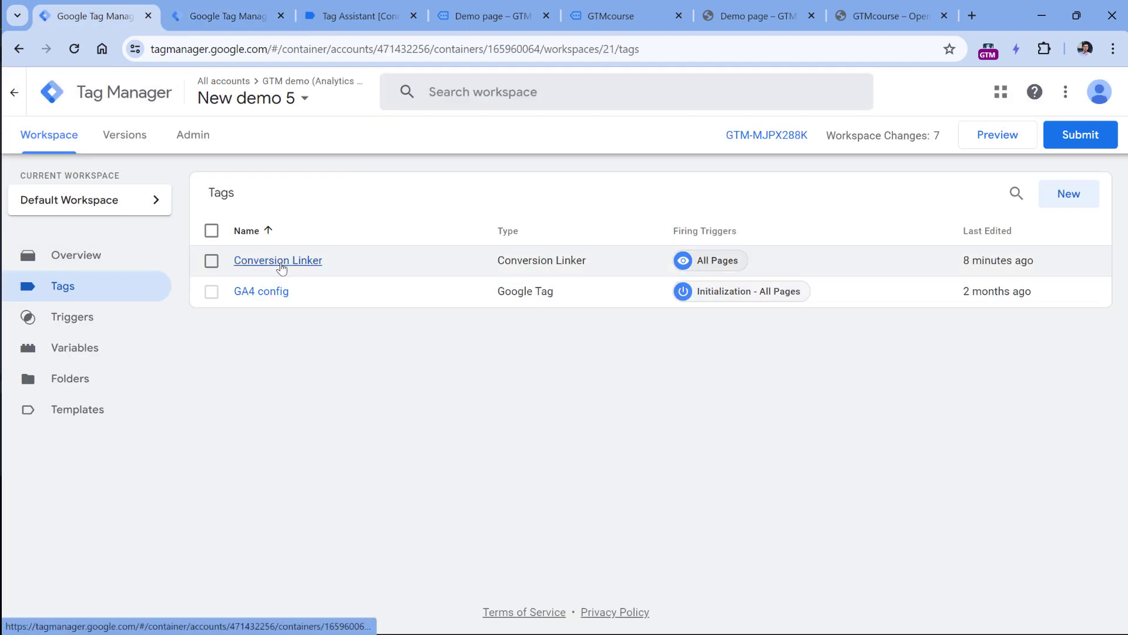